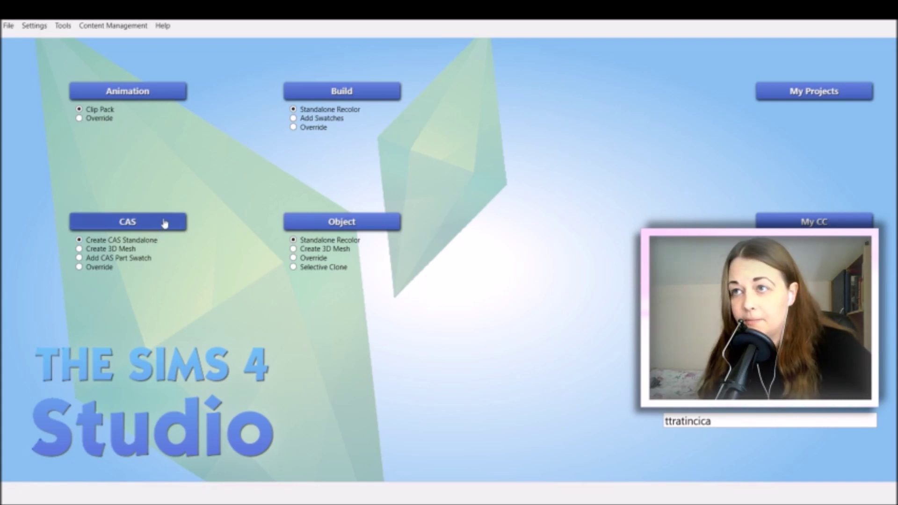
- Start a CAS standalone recolor and filter the items to Female and Adult
click(164, 223)
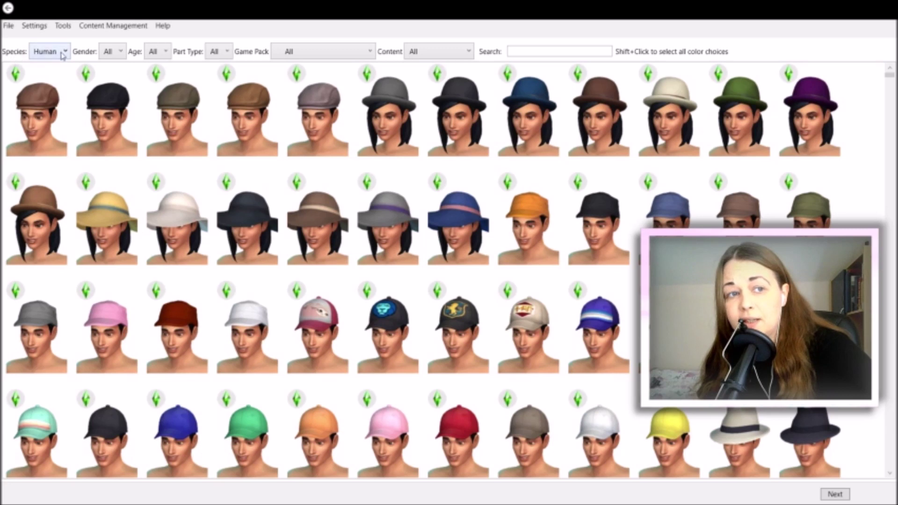
click(119, 51)
click(114, 81)
click(173, 51)
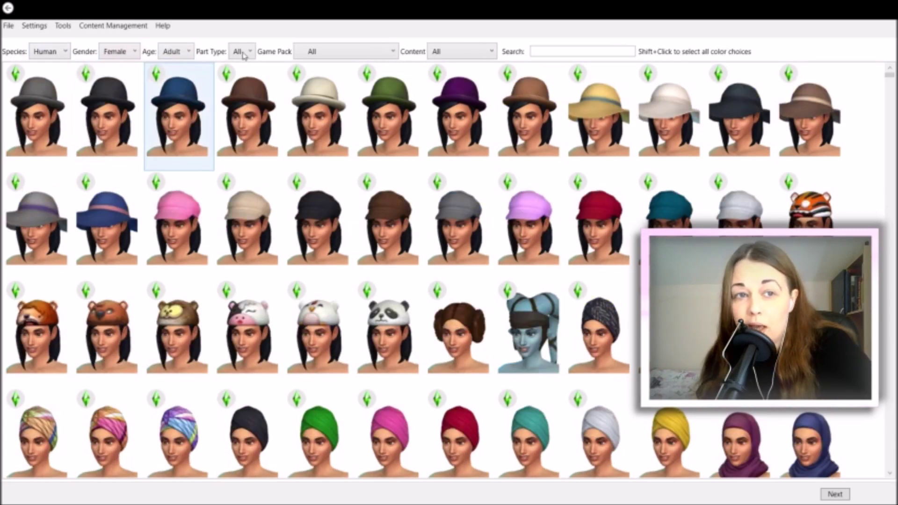
click(174, 140)
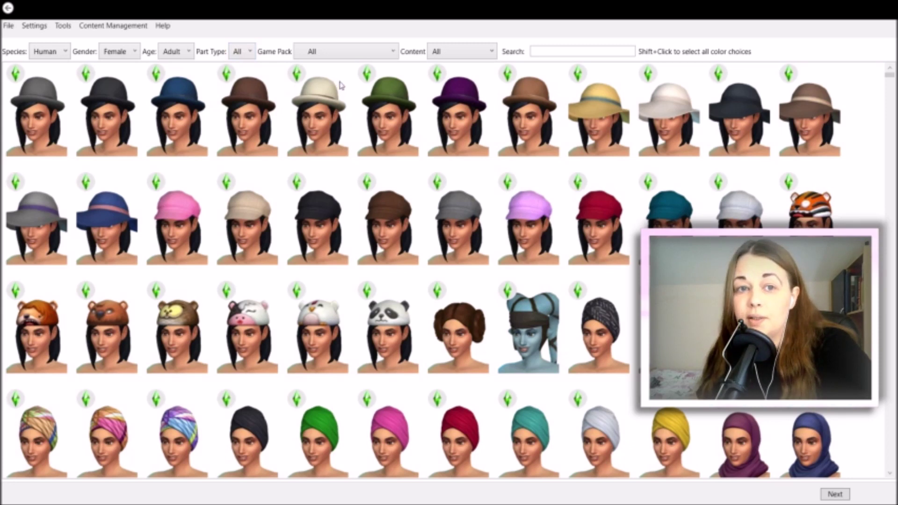
- Narrow the list to Base Game clothing tops and continue with the brown T-shirt
key(c)
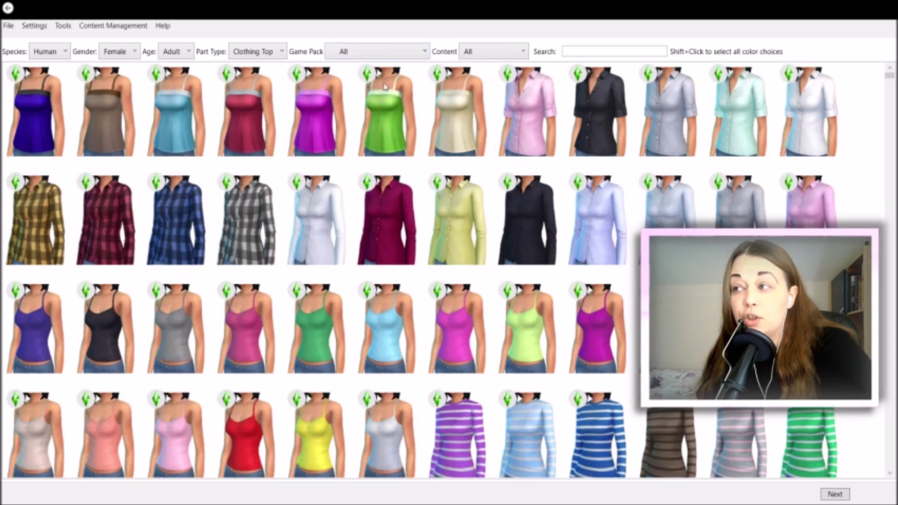
key(b)
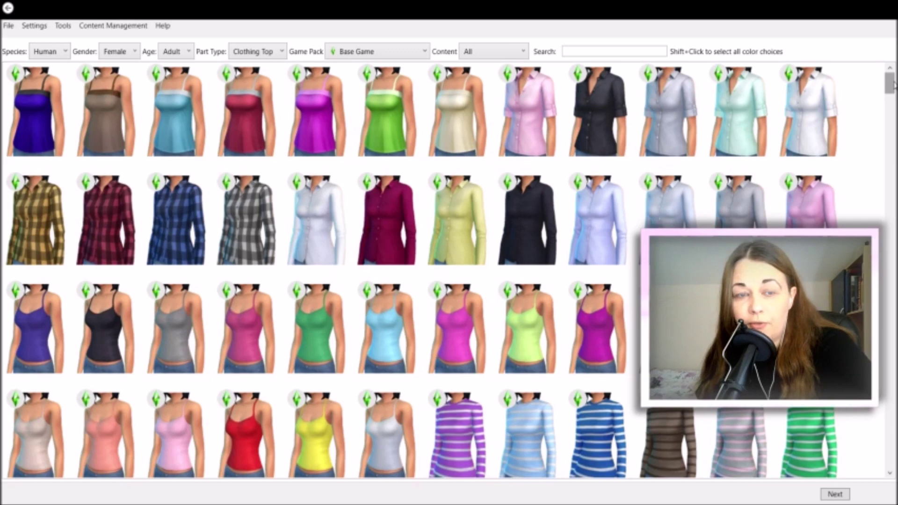
drag(894, 83, 890, 300)
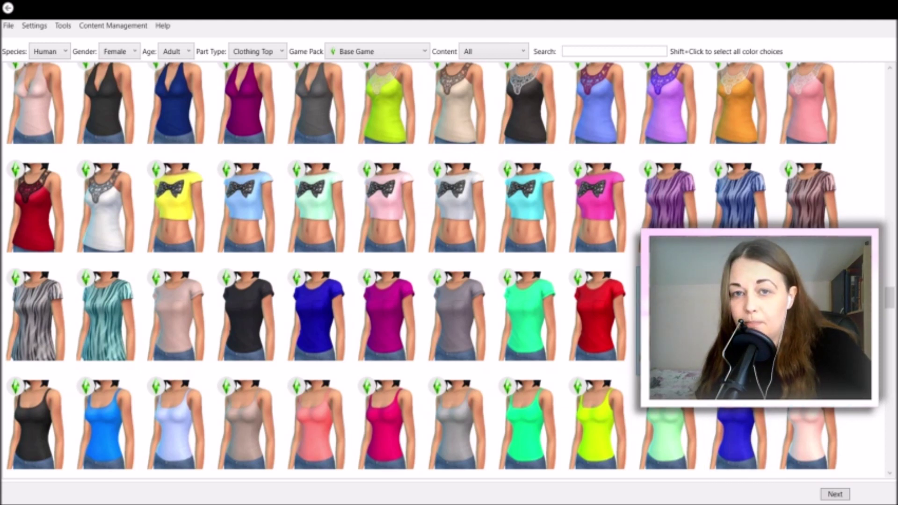
click(831, 495)
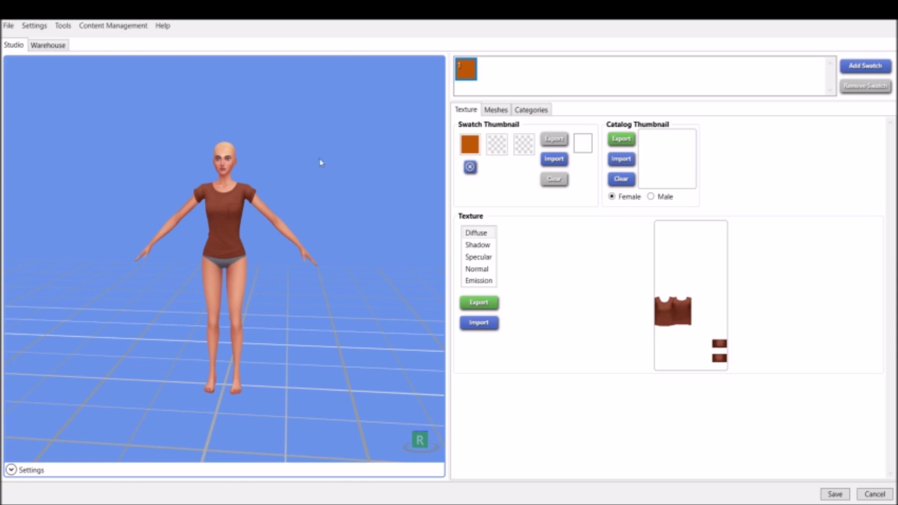
drag(383, 215, 365, 262)
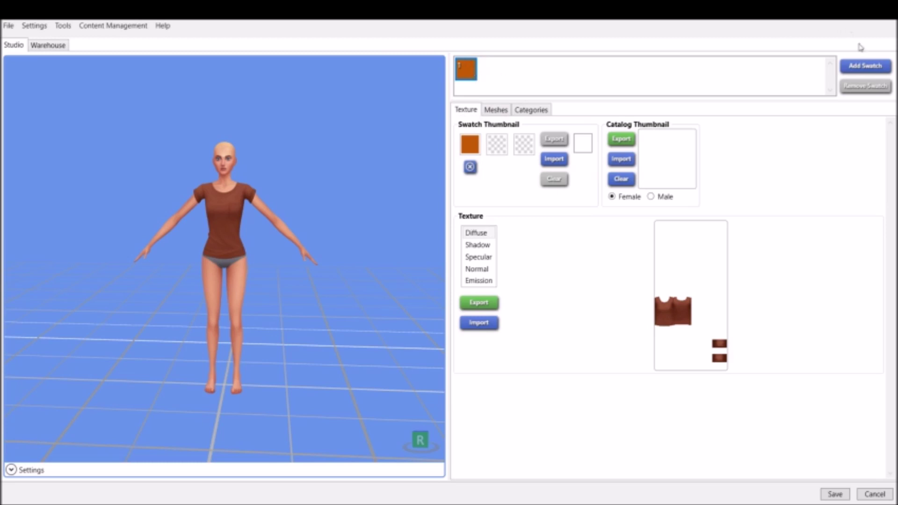
click(875, 67)
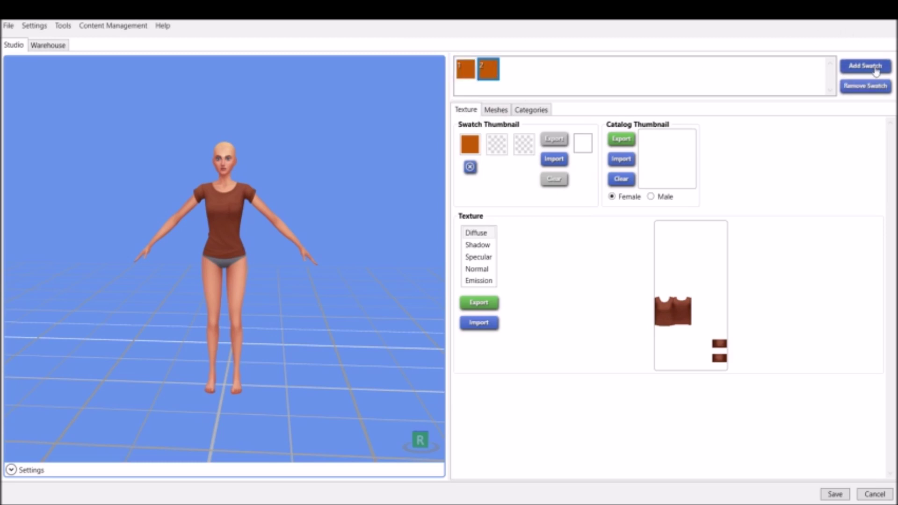
click(875, 67)
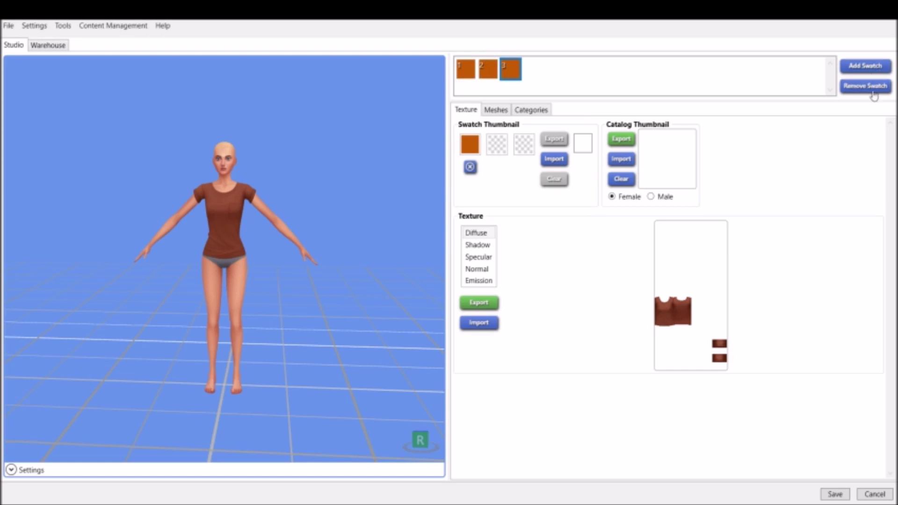
click(875, 92)
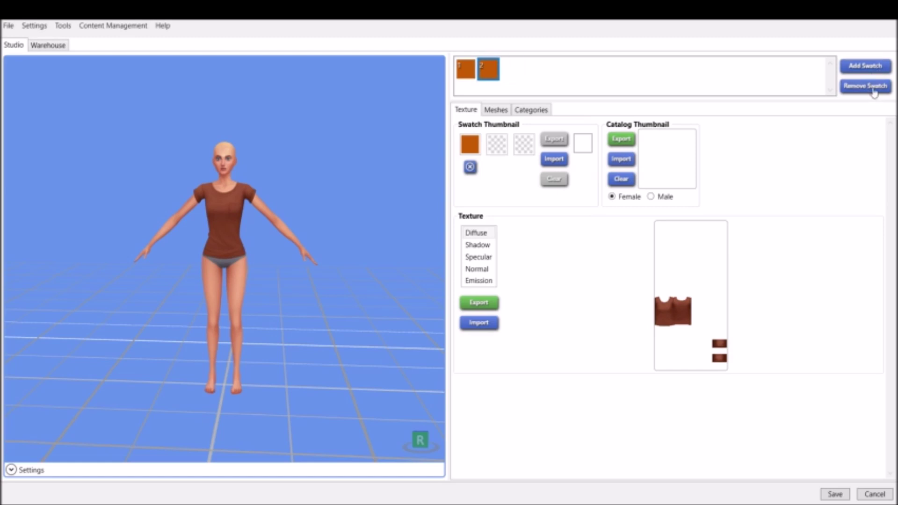
click(875, 92)
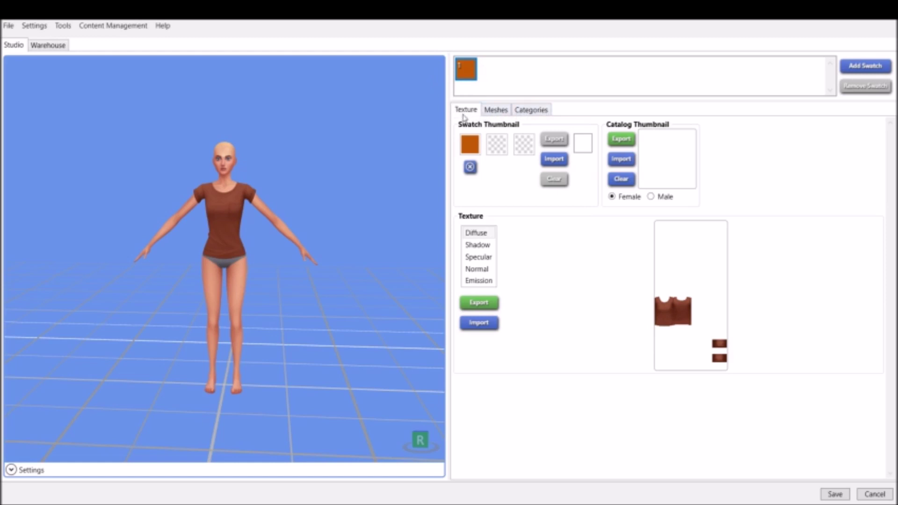
click(490, 112)
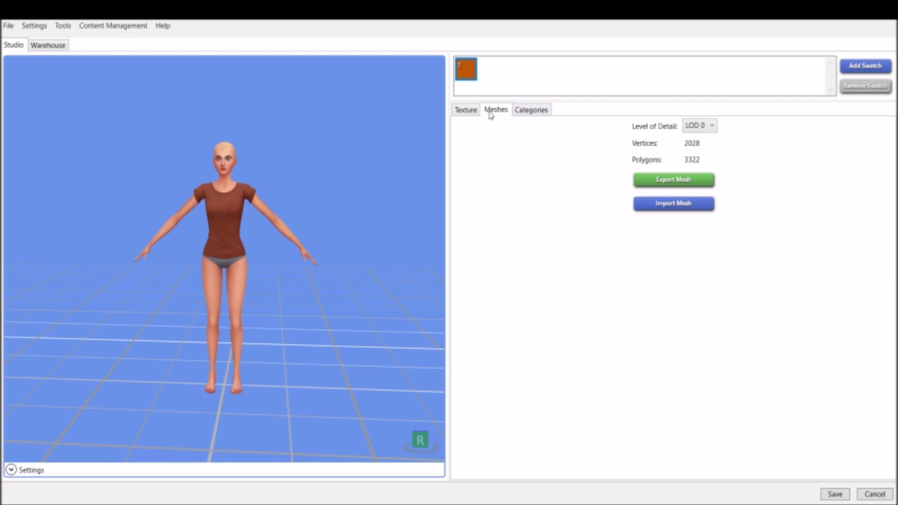
click(529, 112)
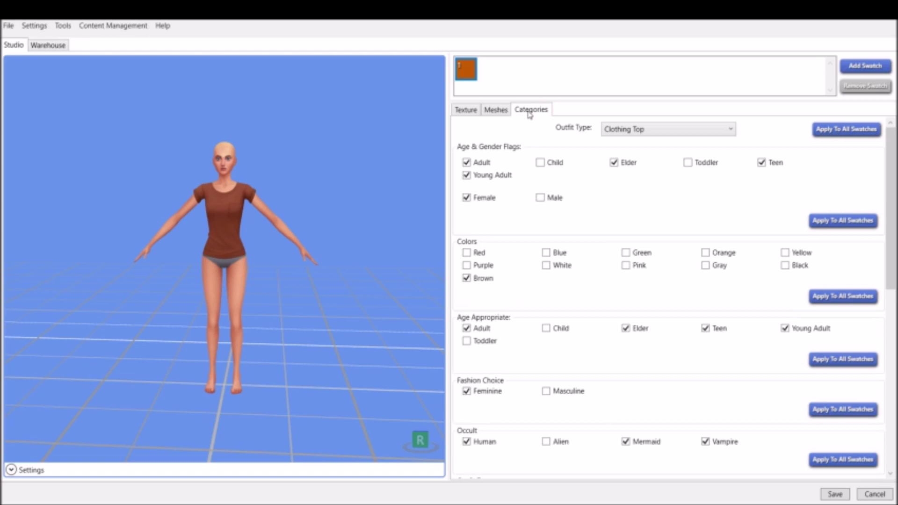
click(462, 115)
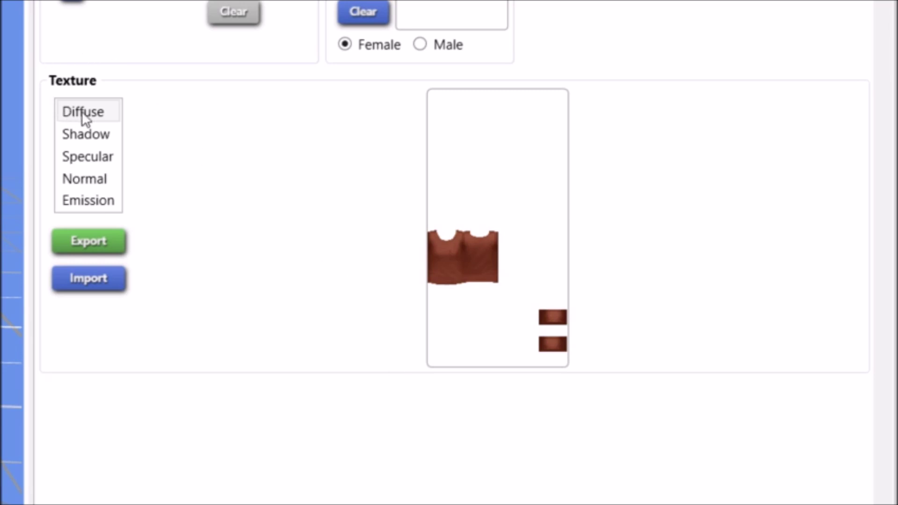
click(95, 113)
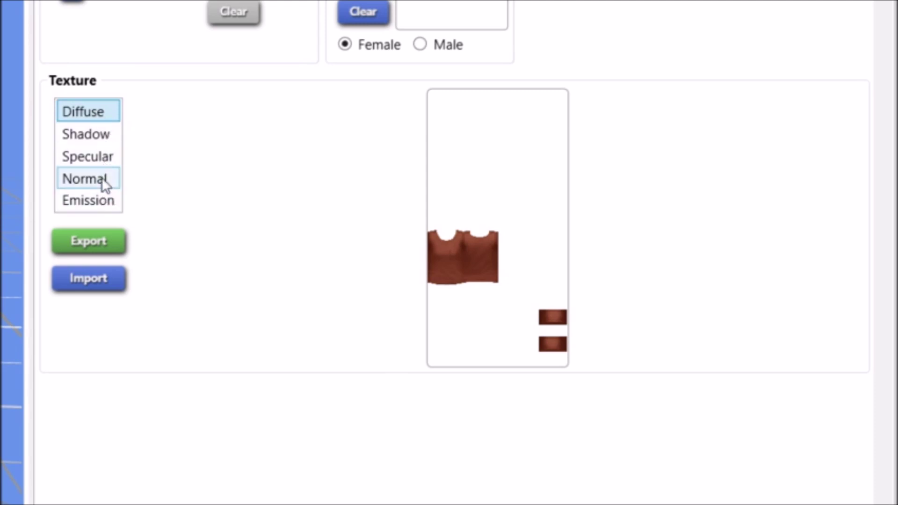
click(100, 136)
click(104, 162)
click(108, 202)
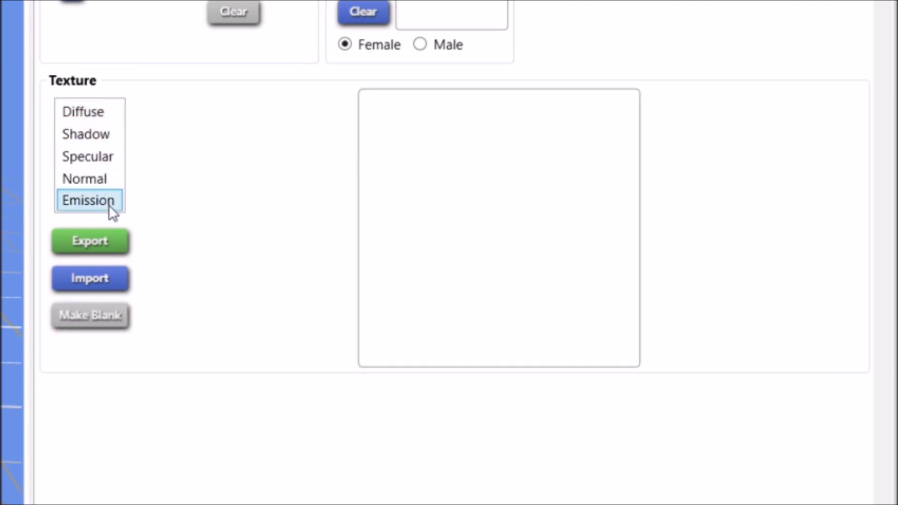
click(105, 111)
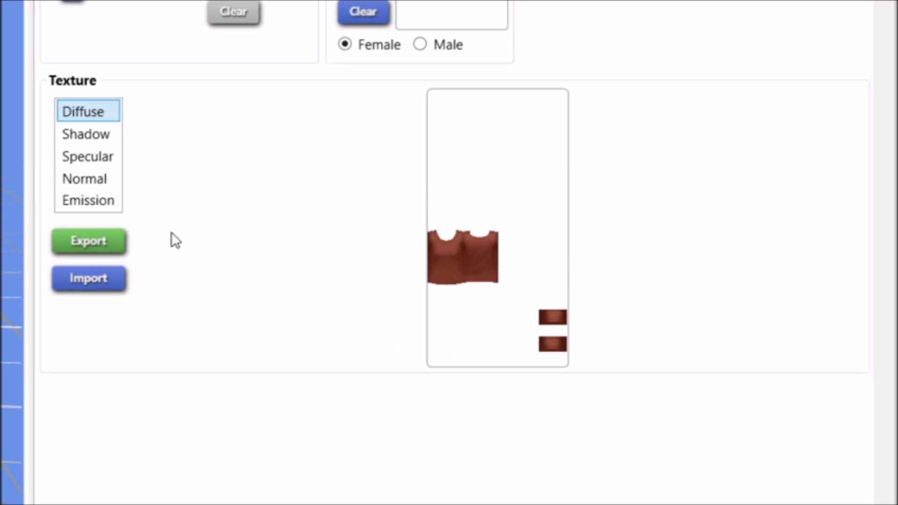
click(100, 246)
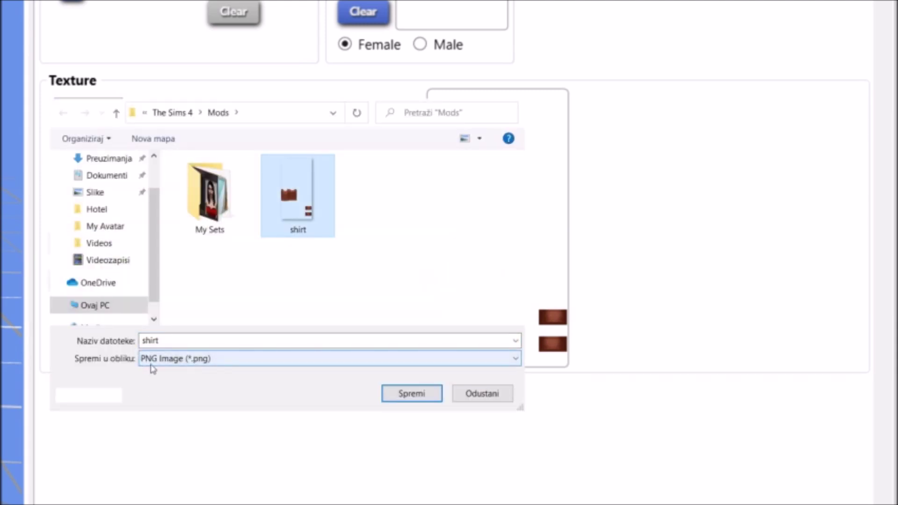
- Save the diffuse texture as a PNG image named TOP
click(142, 340)
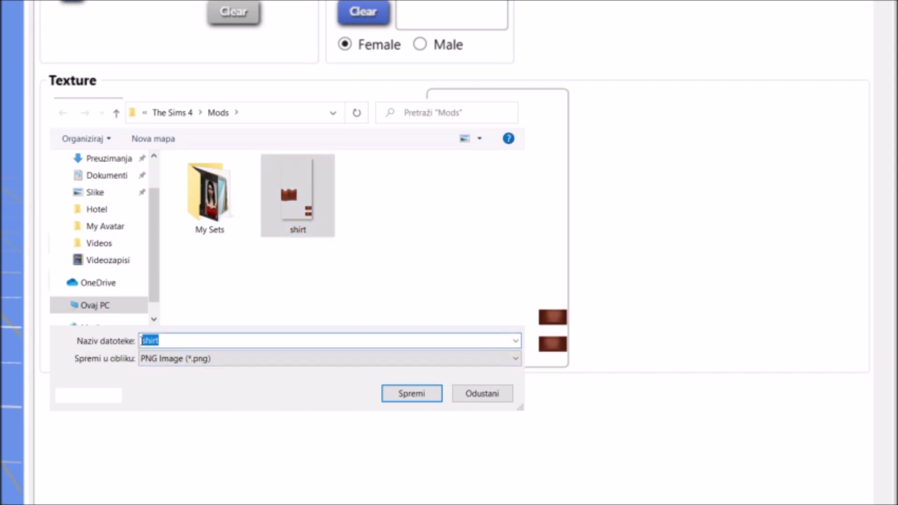
text(TOP)
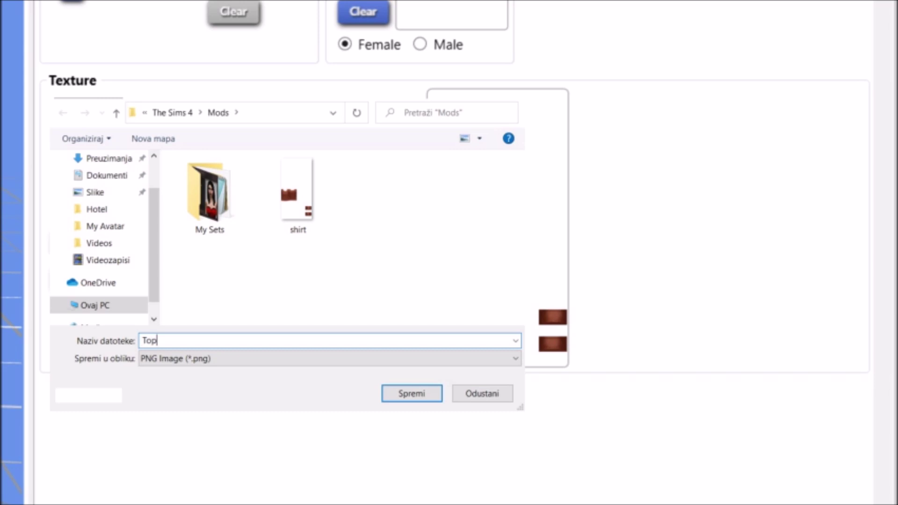
click(428, 397)
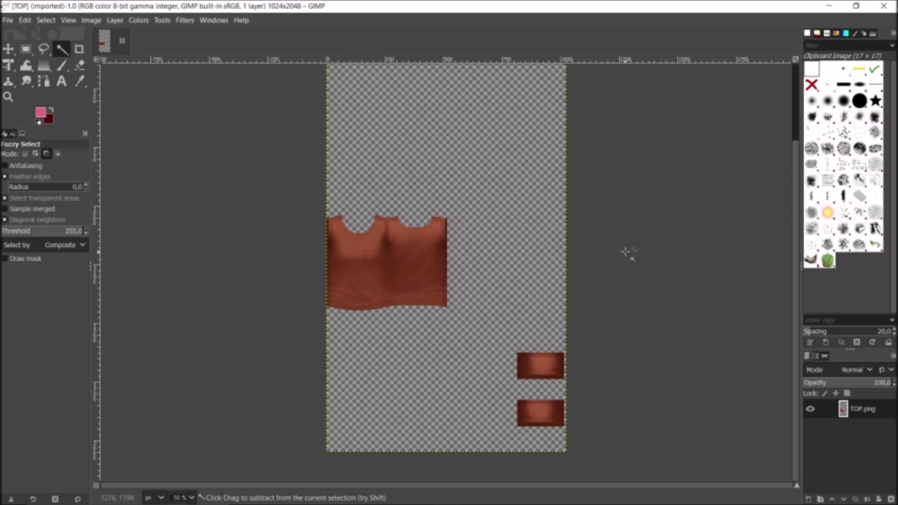
- Draw a rectangular selection enclosing the shirt body and both sleeve cuffs
key(r)
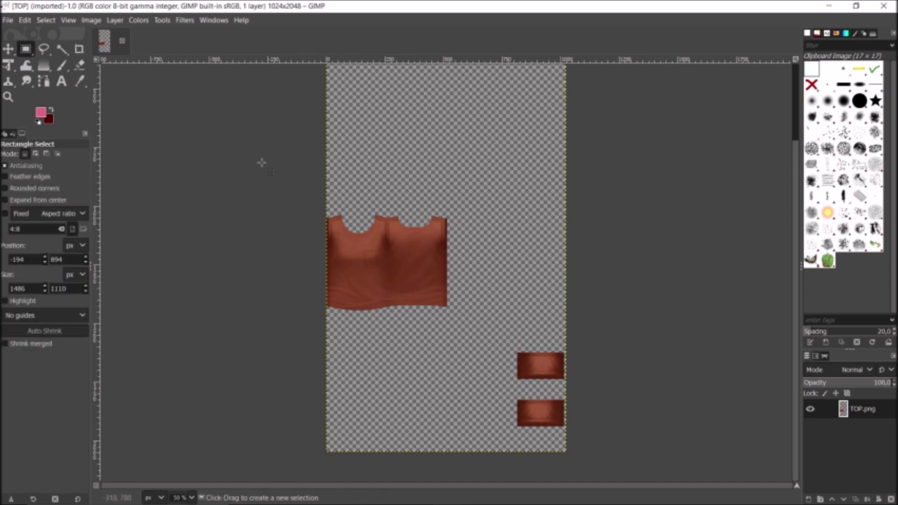
drag(247, 170, 627, 443)
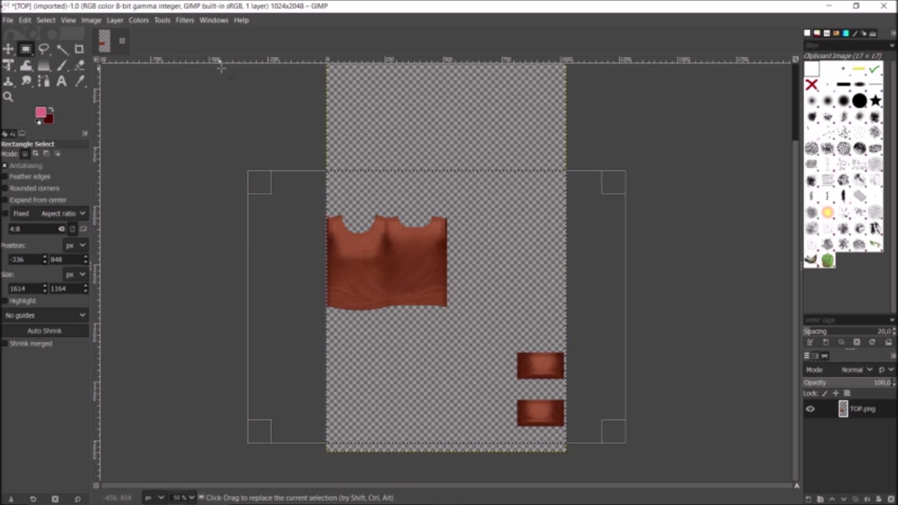
click(134, 22)
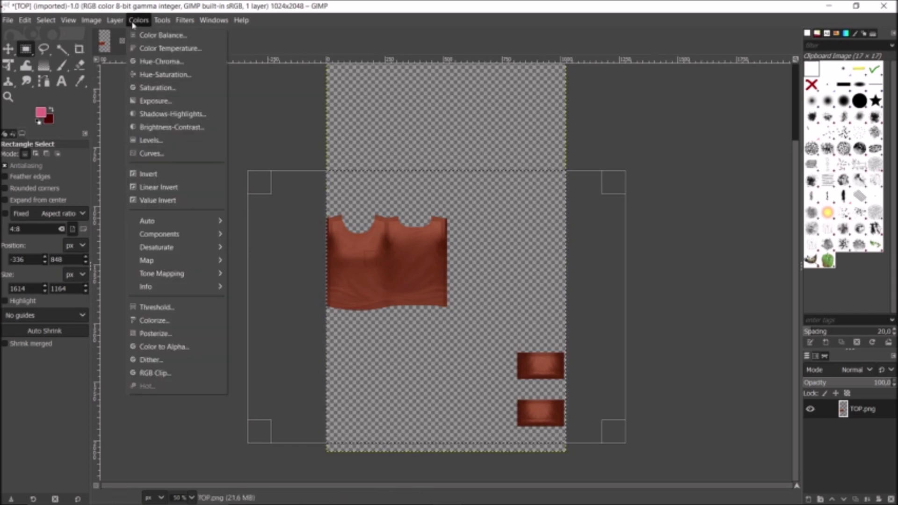
- Apply Hue-Chroma with hue -24.07, chroma 15.70, lightness 14.53 and opacity 73.1
click(189, 65)
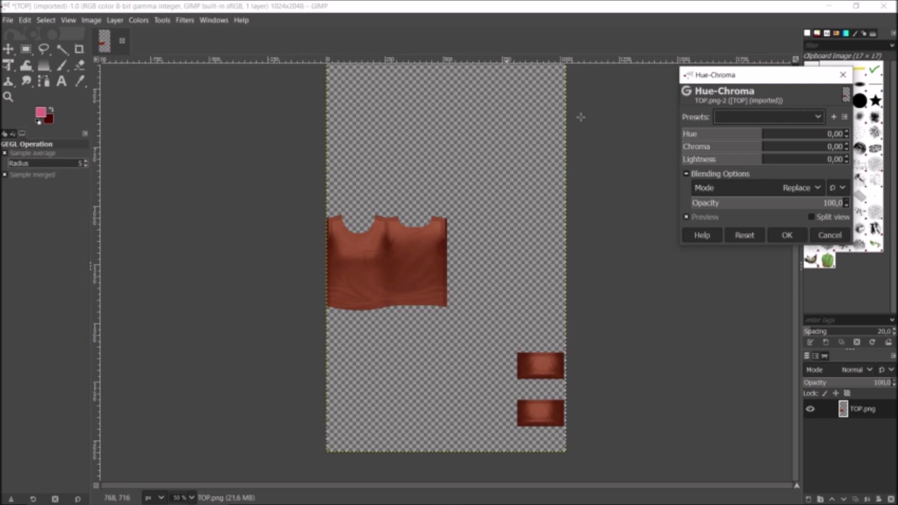
drag(765, 142, 749, 139)
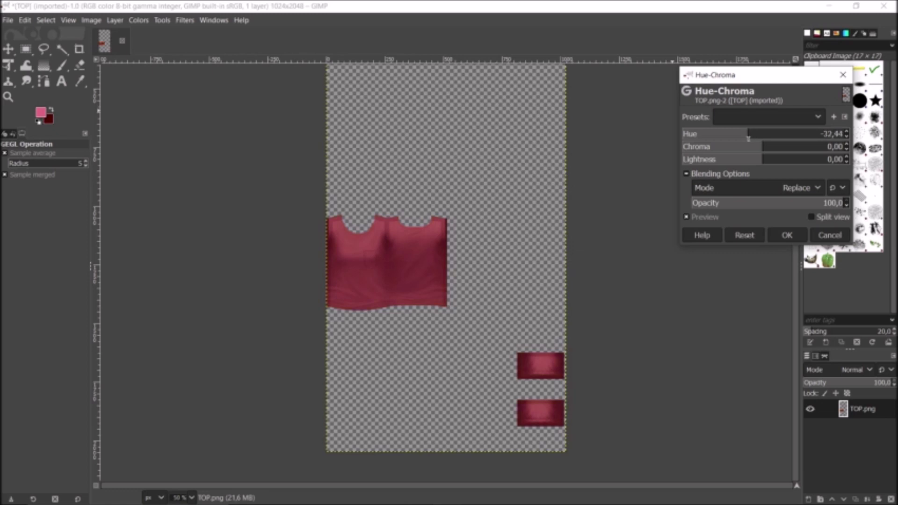
drag(748, 139, 752, 139)
drag(766, 163, 775, 164)
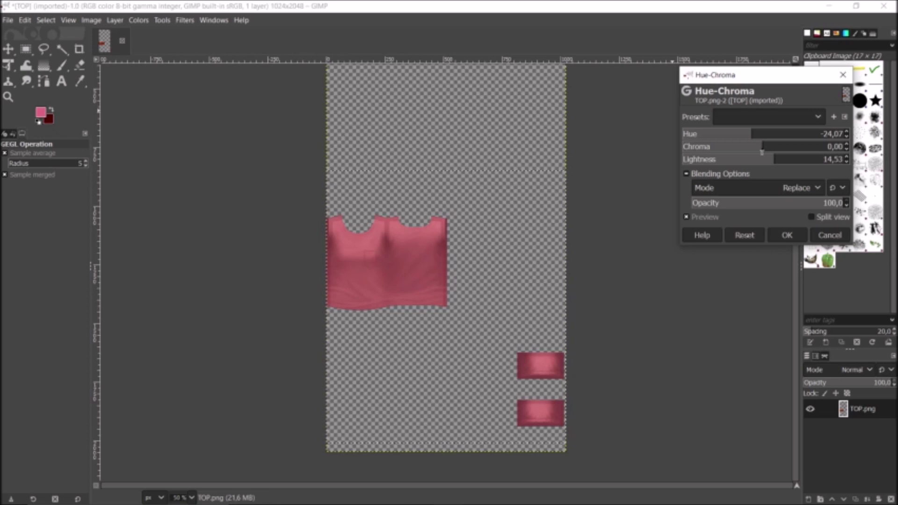
drag(762, 152, 766, 151)
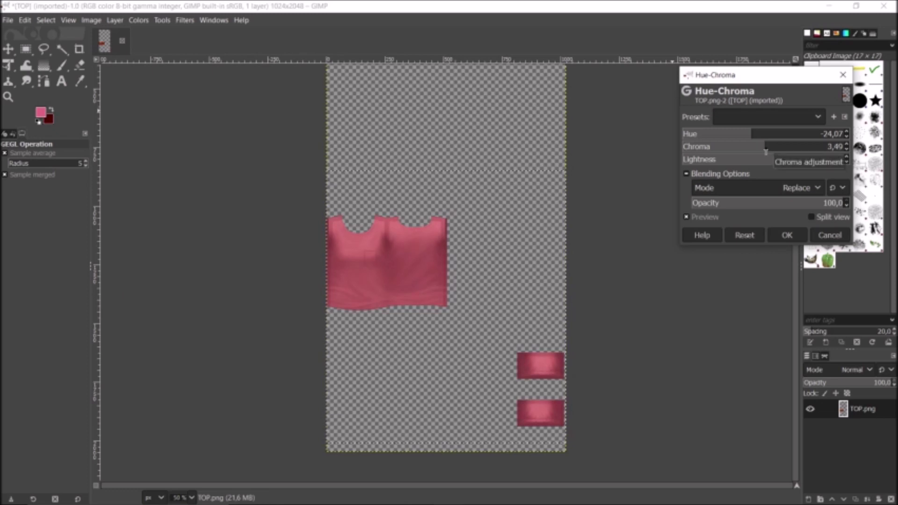
drag(766, 151, 774, 150)
drag(775, 150, 776, 150)
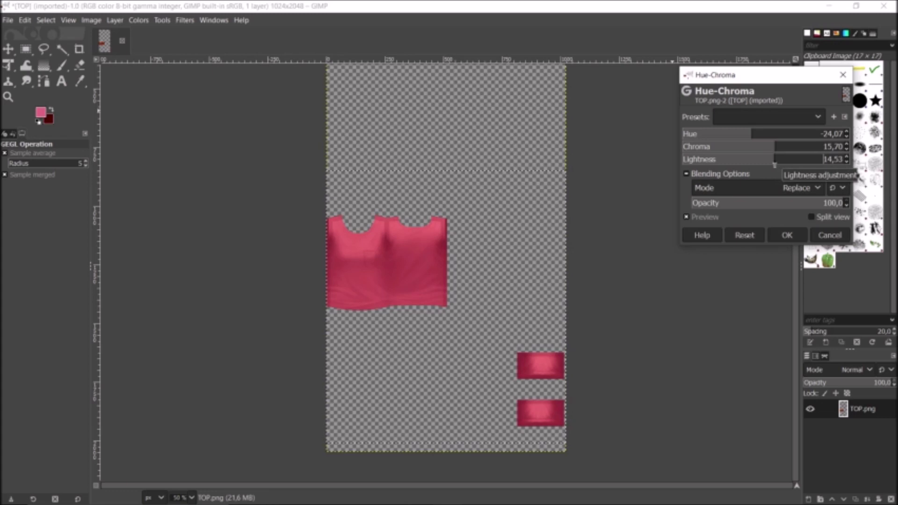
drag(775, 161, 776, 161)
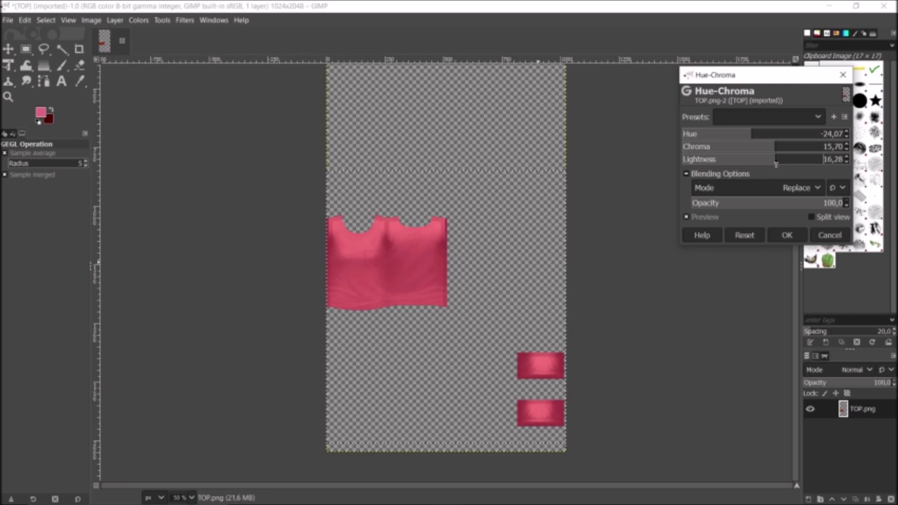
drag(776, 162, 775, 161)
click(841, 204)
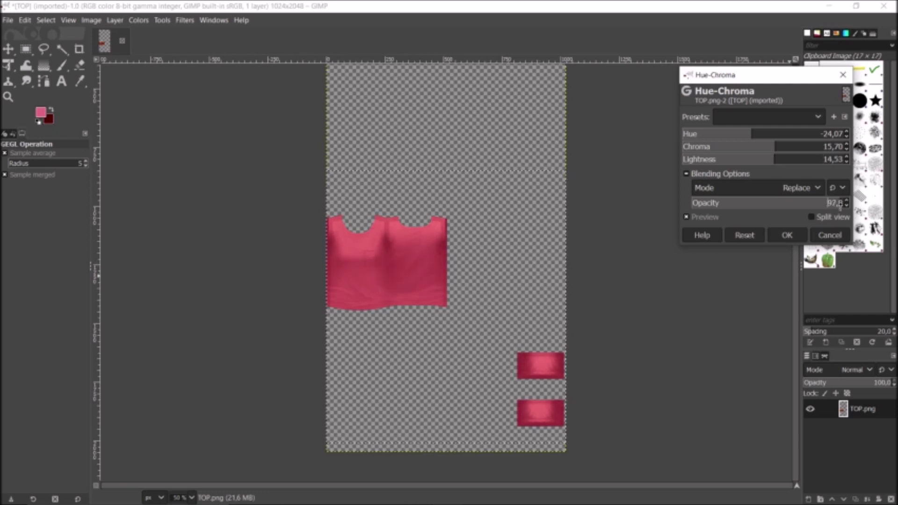
drag(840, 205, 803, 205)
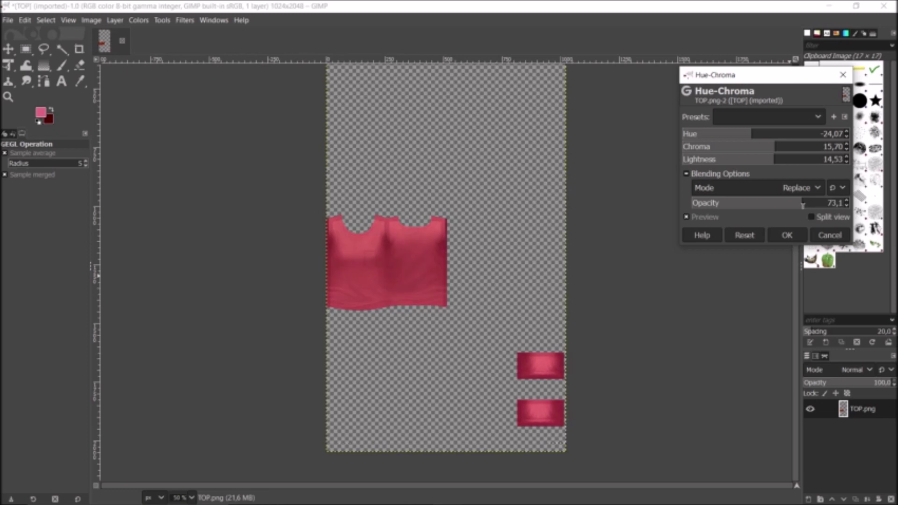
click(789, 235)
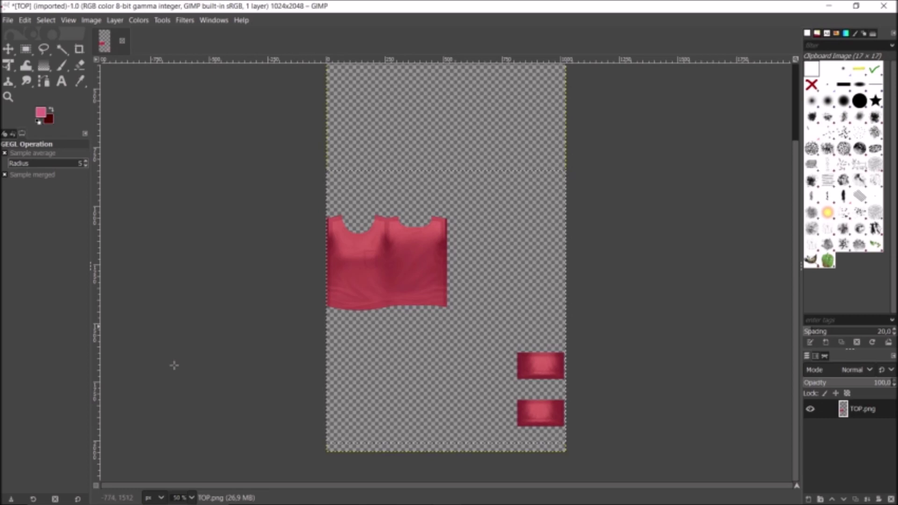
- Export the pink texture as TOP.png in Mods, replacing the earlier file
click(8, 20)
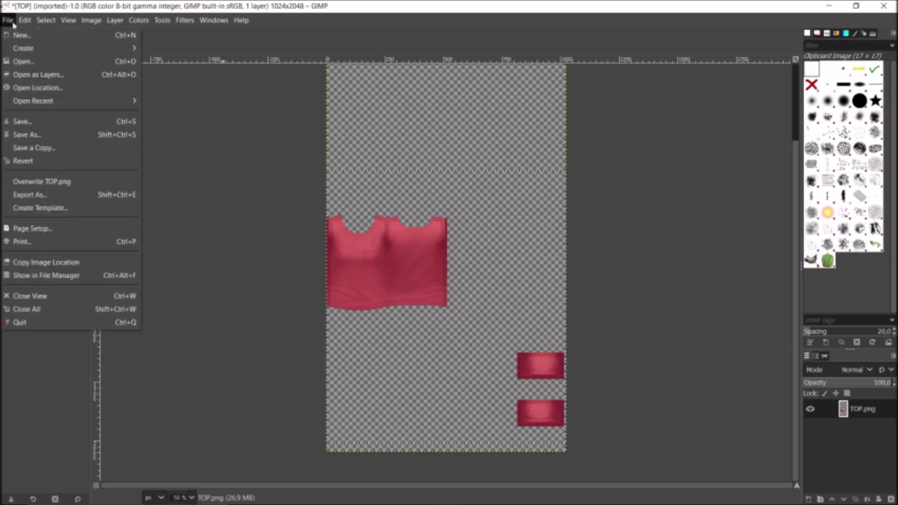
click(9, 22)
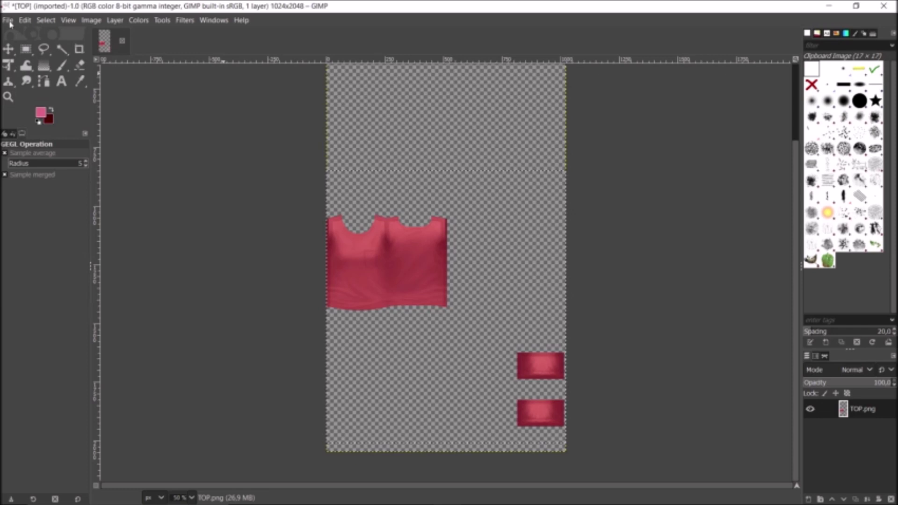
click(9, 22)
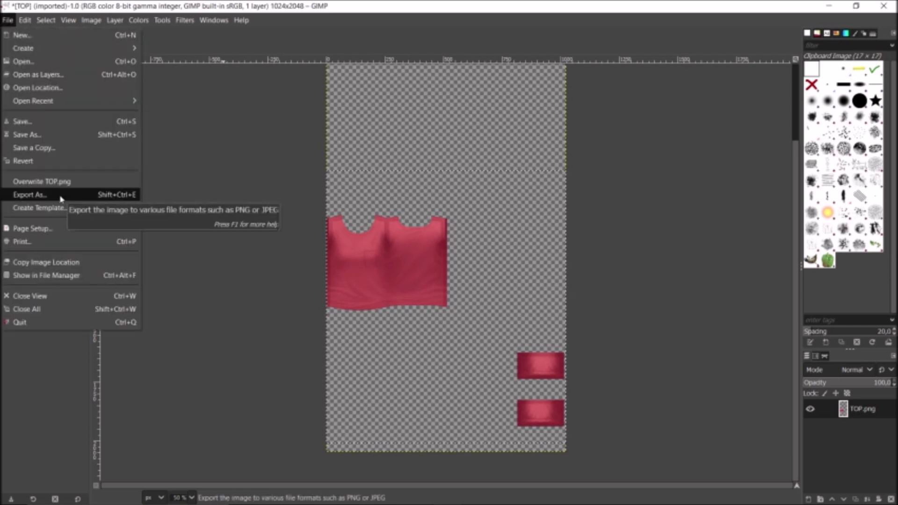
click(60, 196)
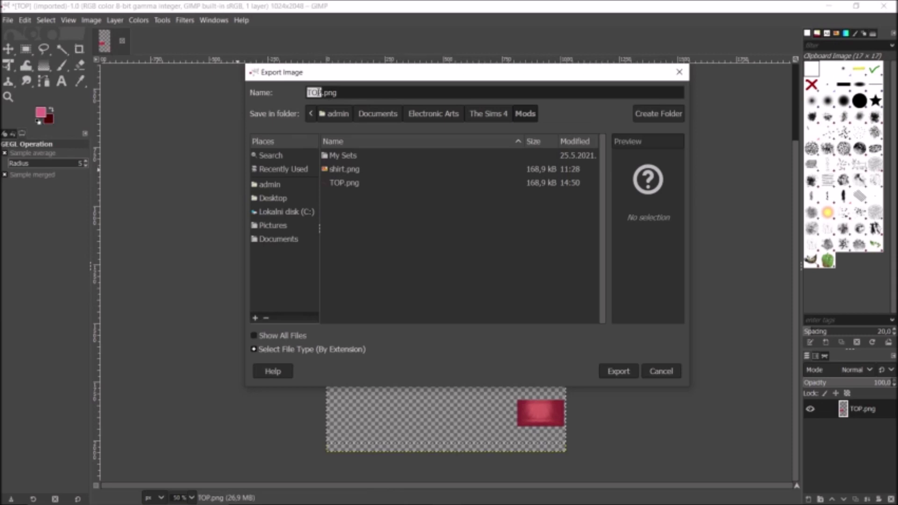
click(617, 378)
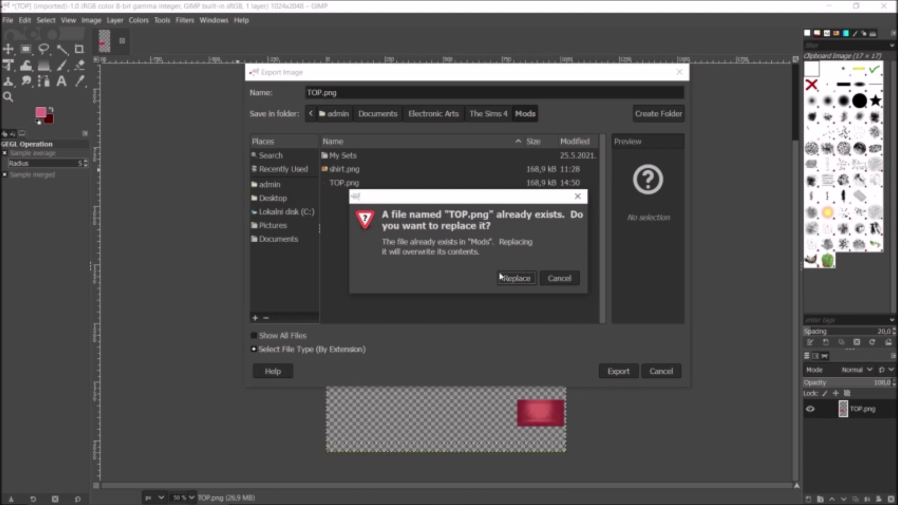
click(521, 282)
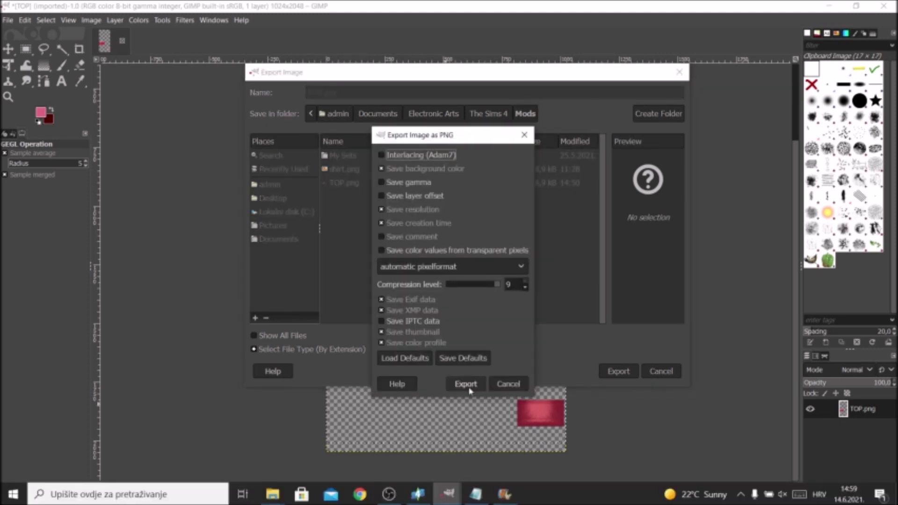
click(466, 385)
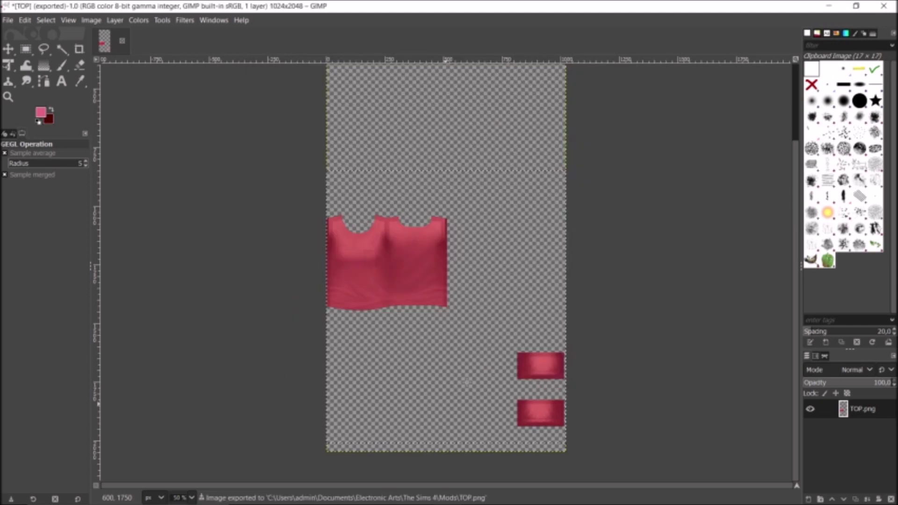
mouse_move(419, 497)
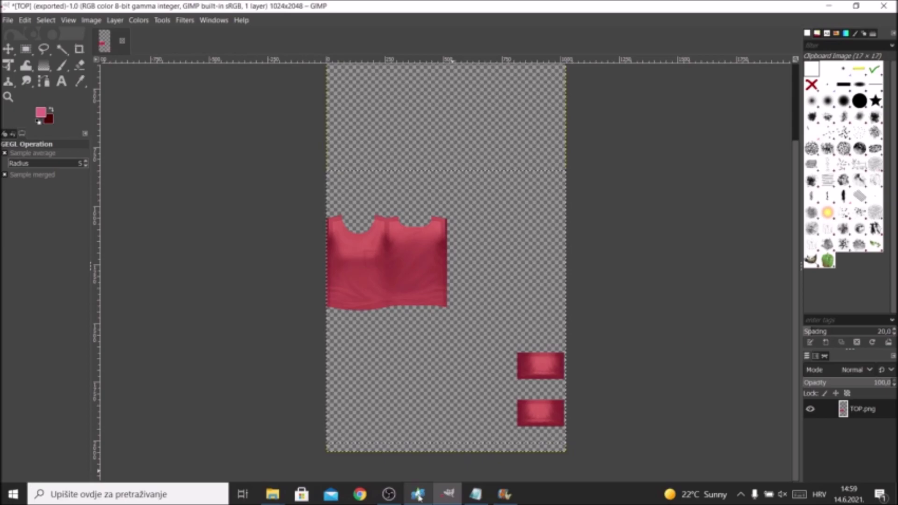
click(419, 495)
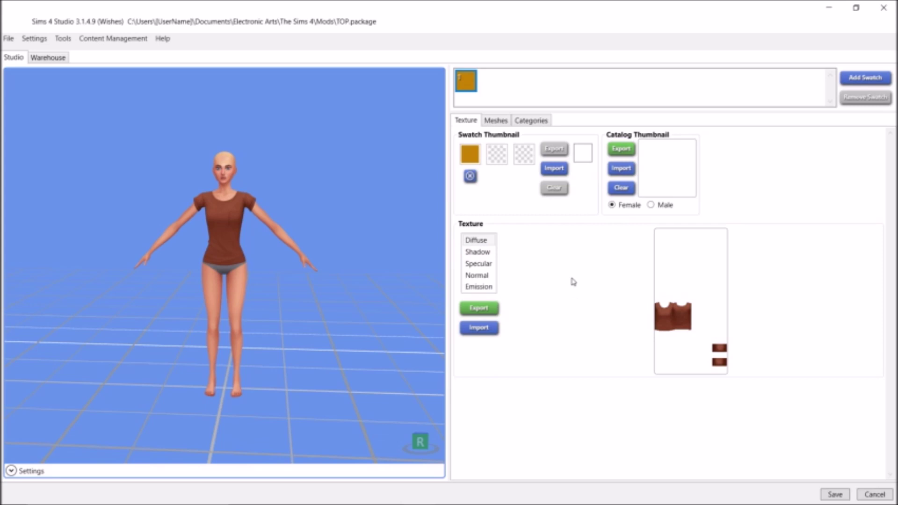
- Import TOP.png as the T-shirt's new diffuse texture
click(477, 245)
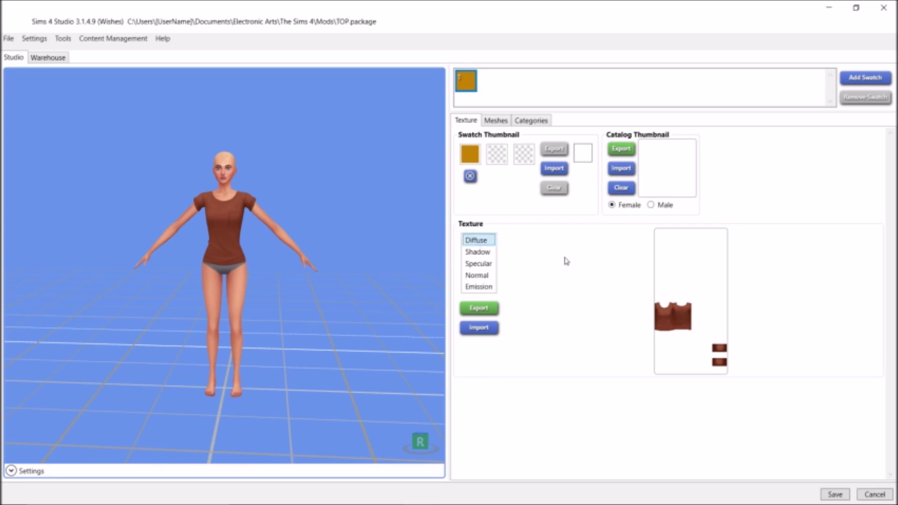
click(493, 332)
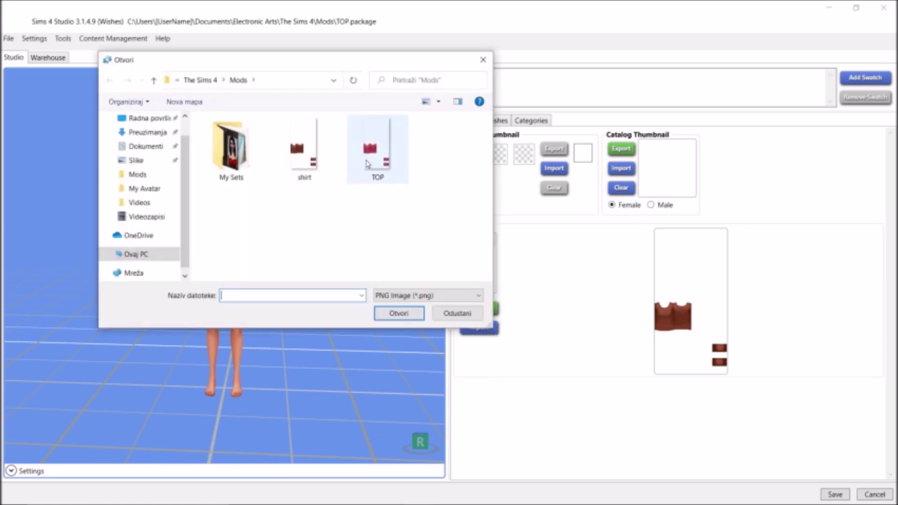
click(368, 164)
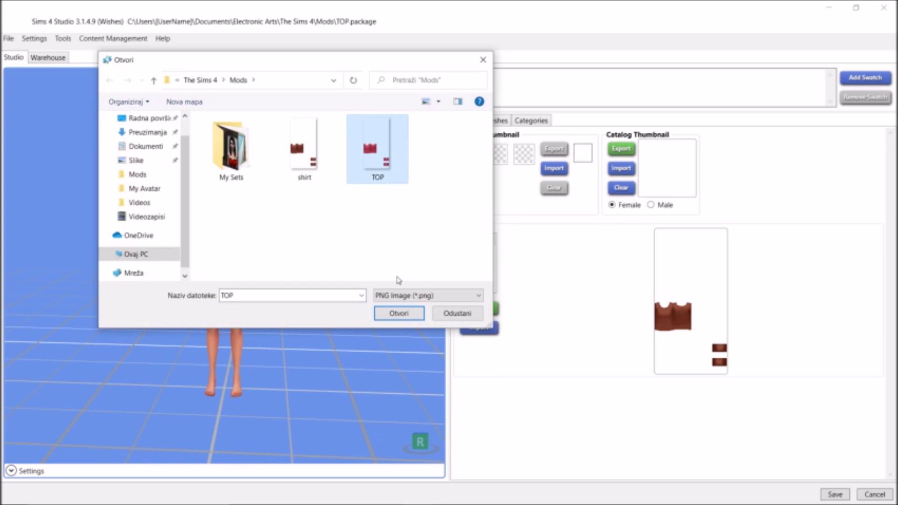
click(399, 313)
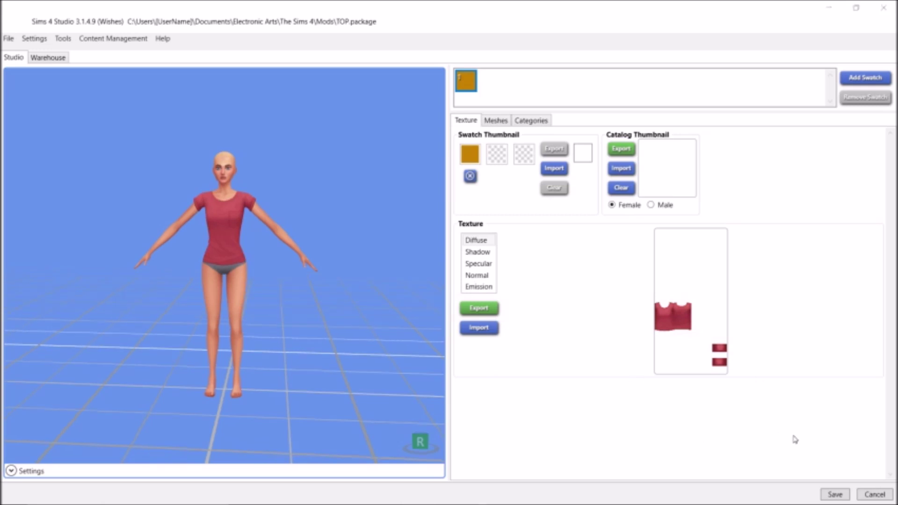
- Save TOP.package with the pink swatch and go back to GIMP
click(840, 497)
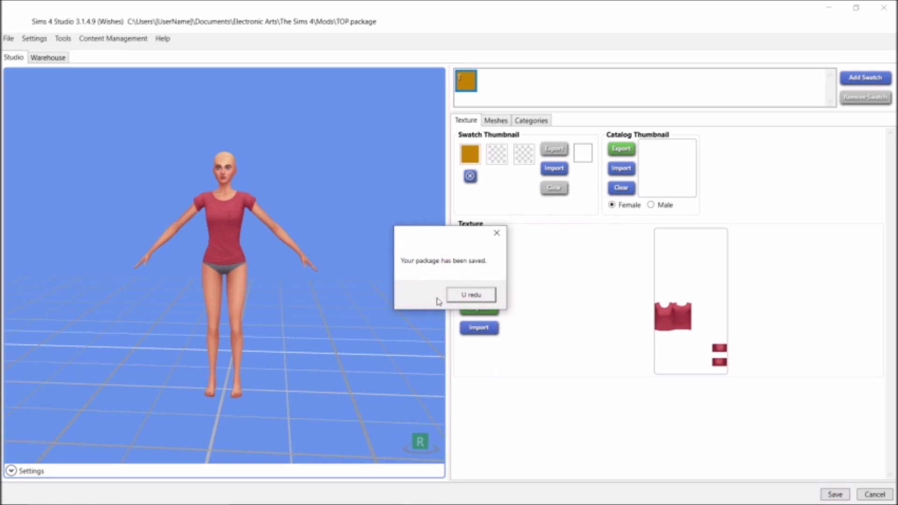
click(477, 299)
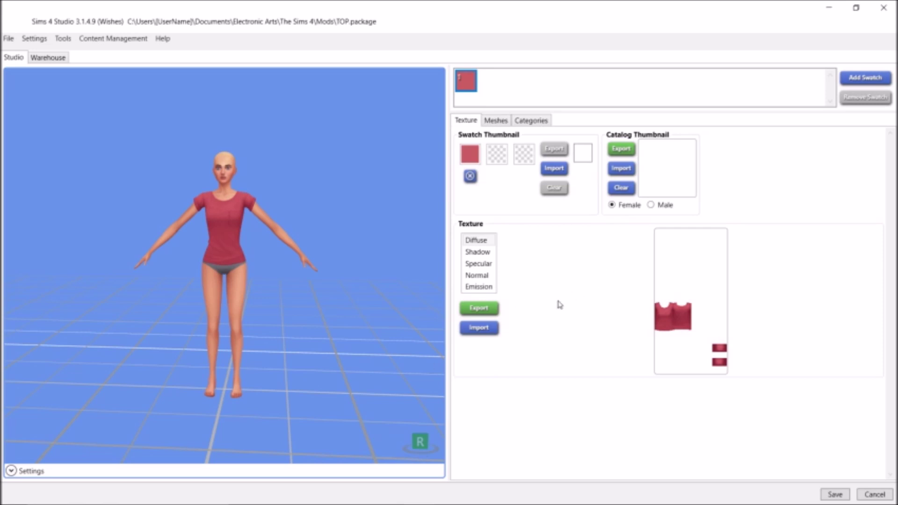
click(450, 495)
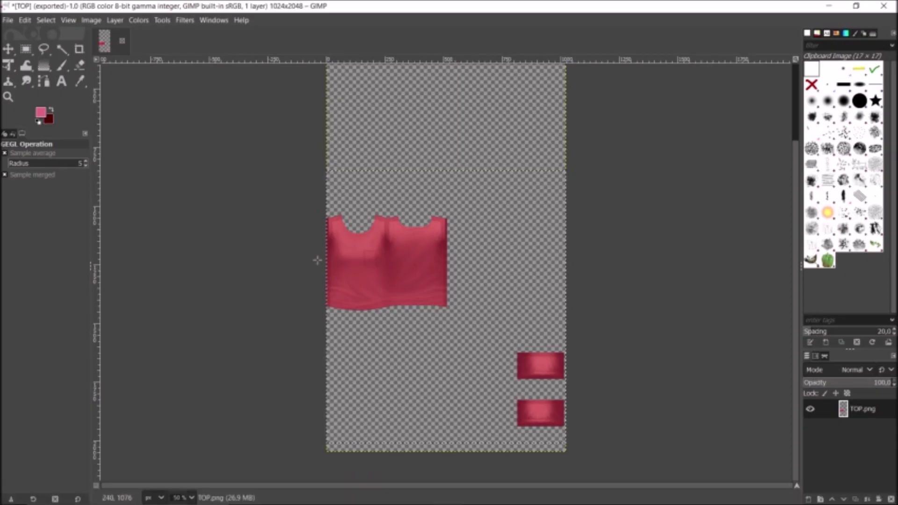
- Zoom to 400% on the shirt's front pocket with Free Select active
click(192, 498)
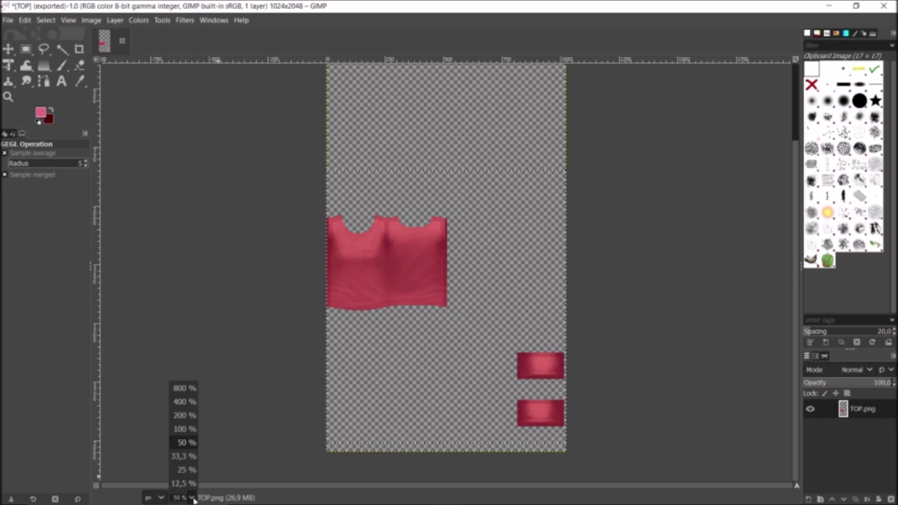
click(182, 415)
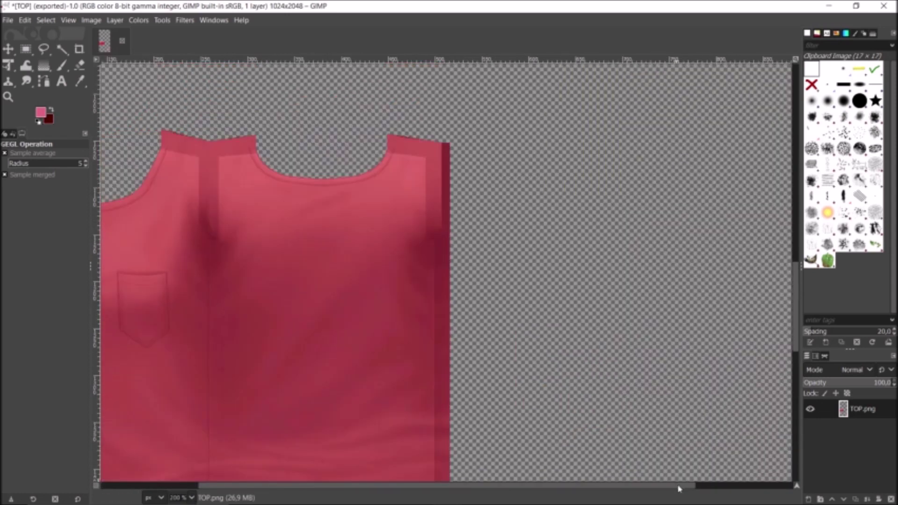
drag(679, 489, 437, 499)
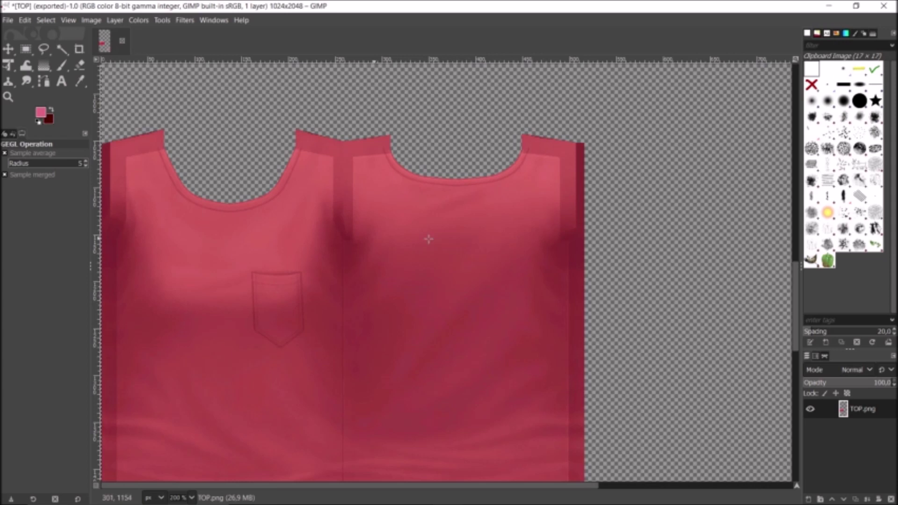
key(f)
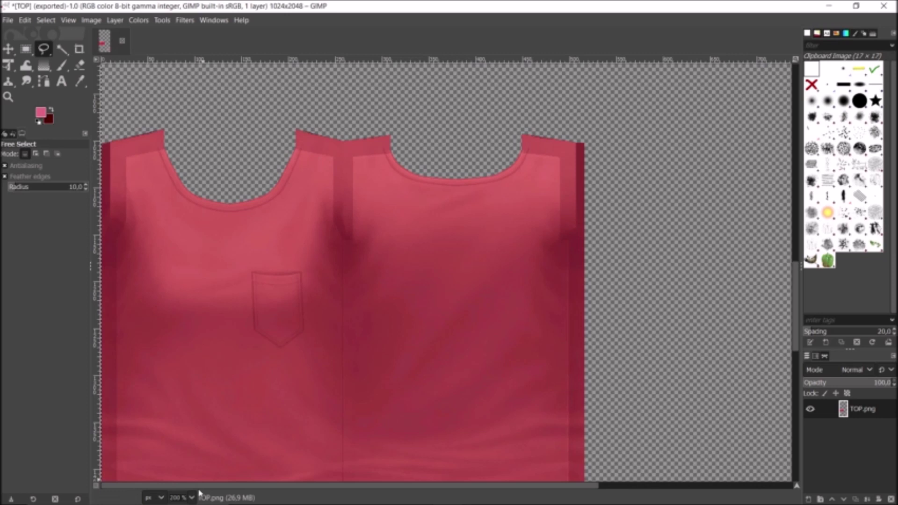
key(3)
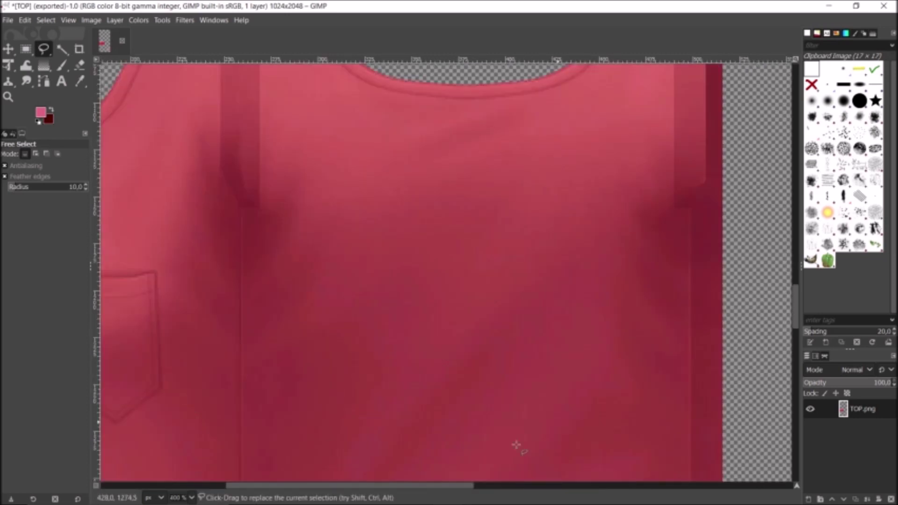
scroll(421, 431, left, 5)
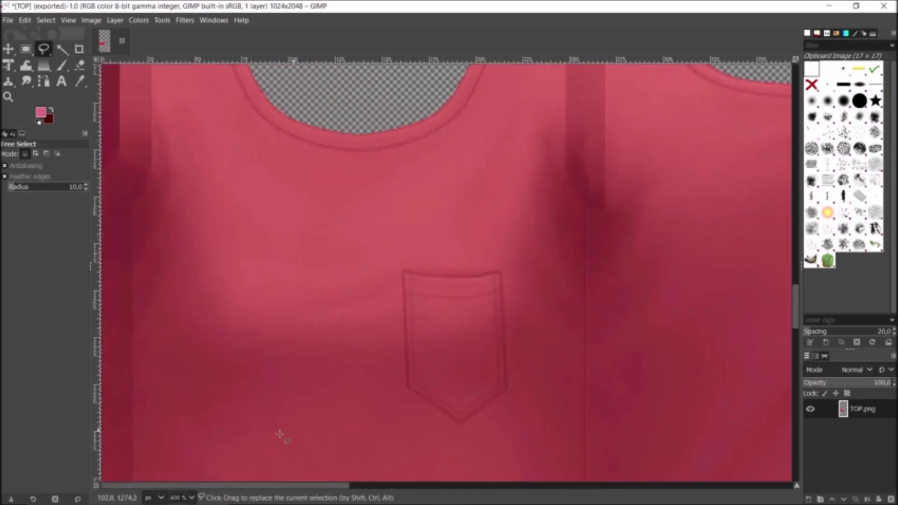
- Trace a closed freehand outline around the chest pocket's corners and bottom tip
click(45, 54)
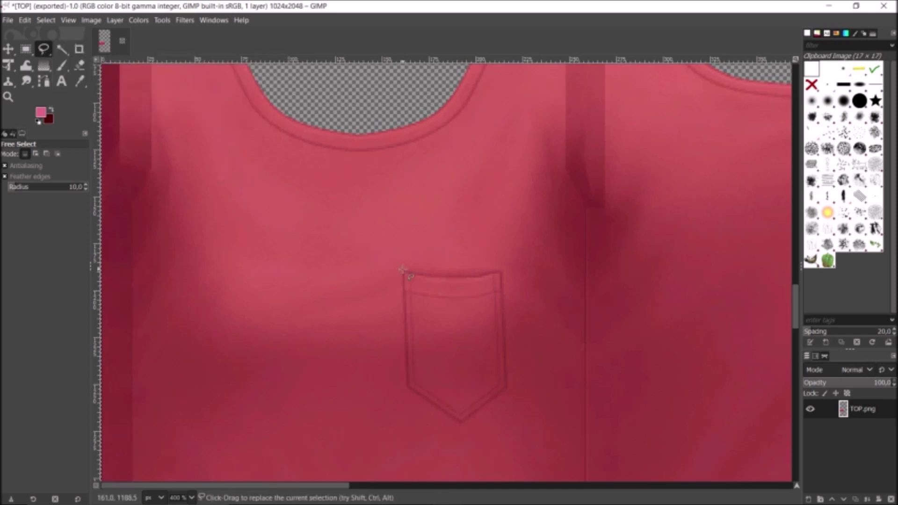
click(402, 270)
click(427, 276)
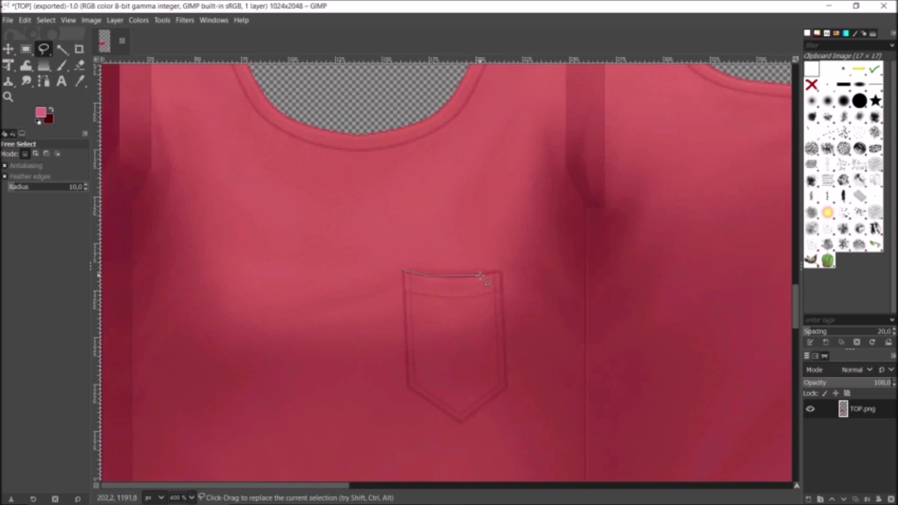
click(482, 277)
click(500, 271)
click(506, 388)
click(462, 422)
click(406, 387)
click(403, 271)
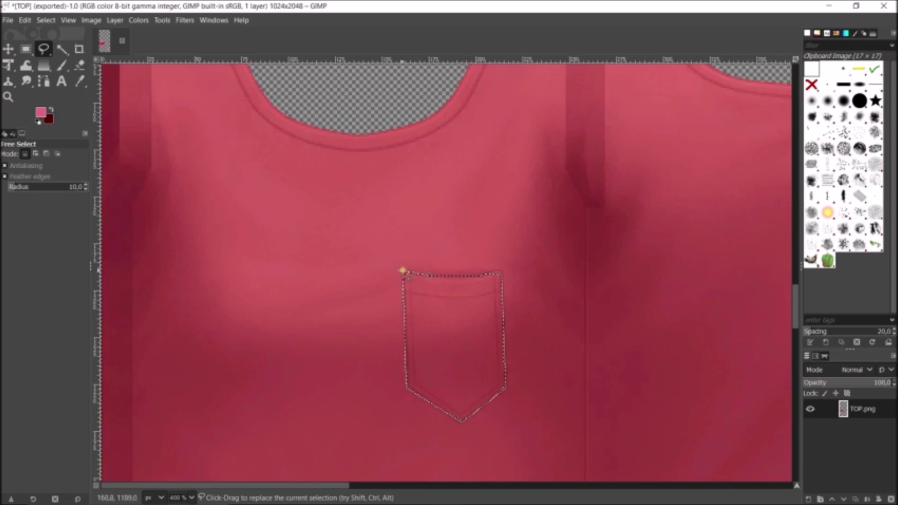
click(162, 19)
click(138, 20)
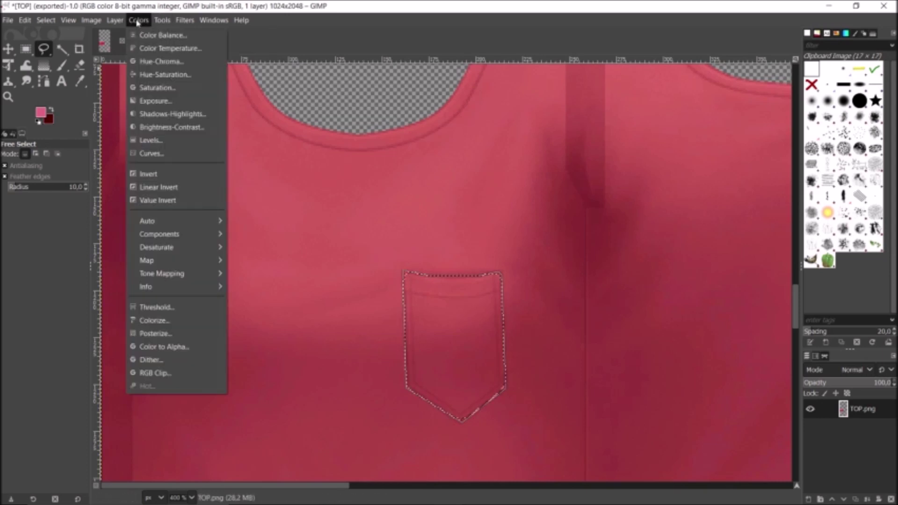
- Turn the pocket orange with Hue-Chroma: hue 28.26, chroma 16.86, slightly darker, opacity 84.3
click(182, 65)
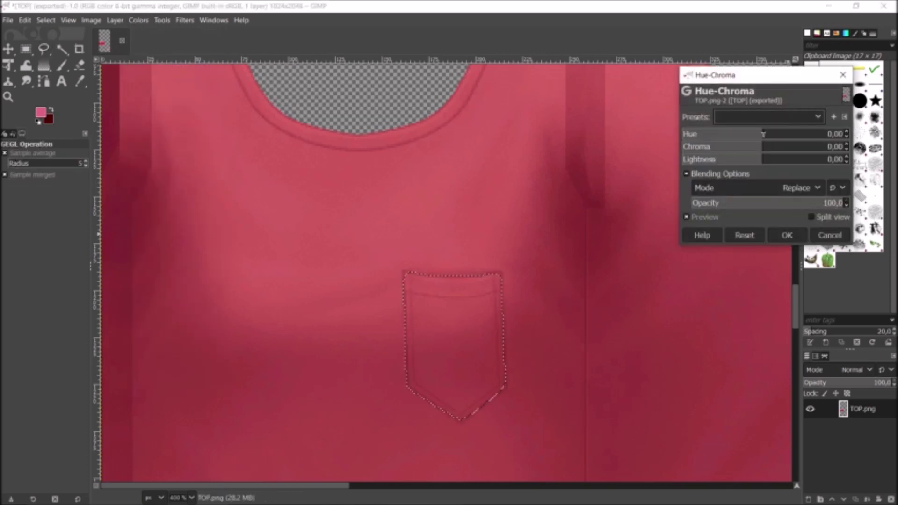
mouse_move(763, 134)
mouse_down()
mouse_move(797, 138)
mouse_move(692, 130)
mouse_move(776, 139)
mouse_up()
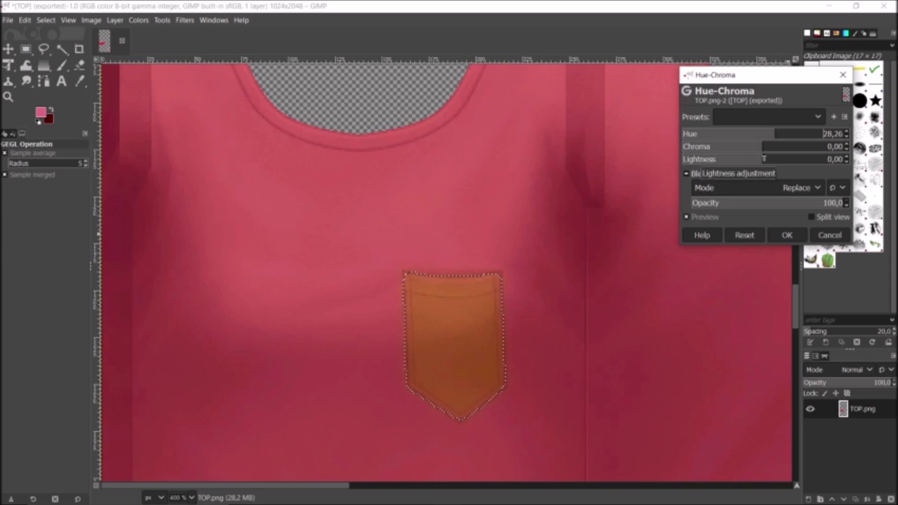
click(775, 150)
drag(776, 151, 776, 151)
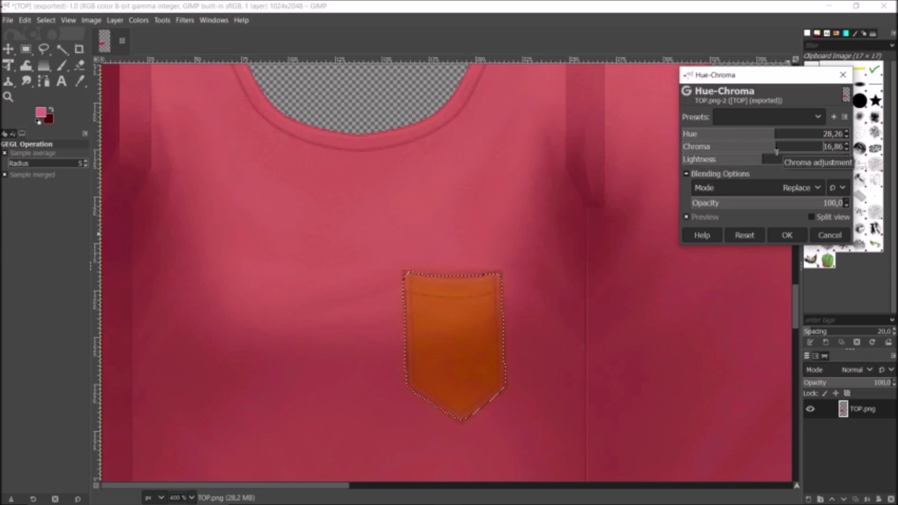
click(772, 160)
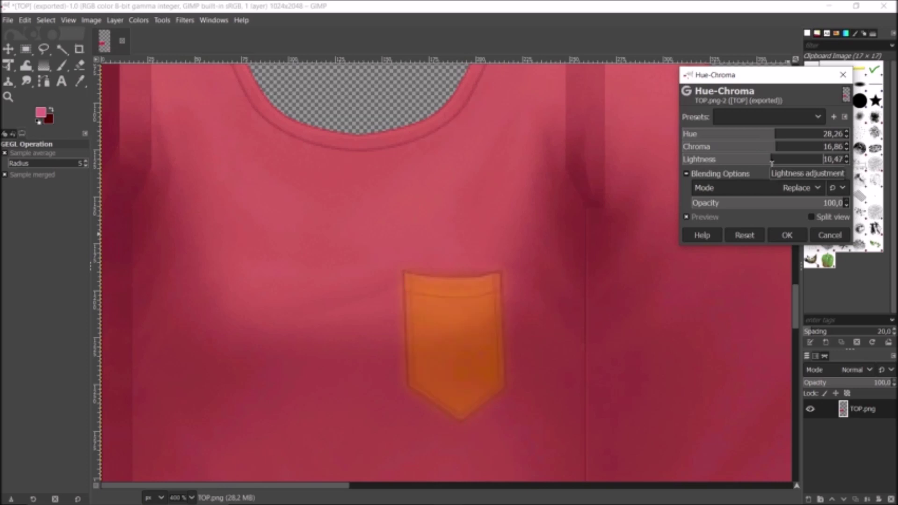
drag(772, 162, 768, 160)
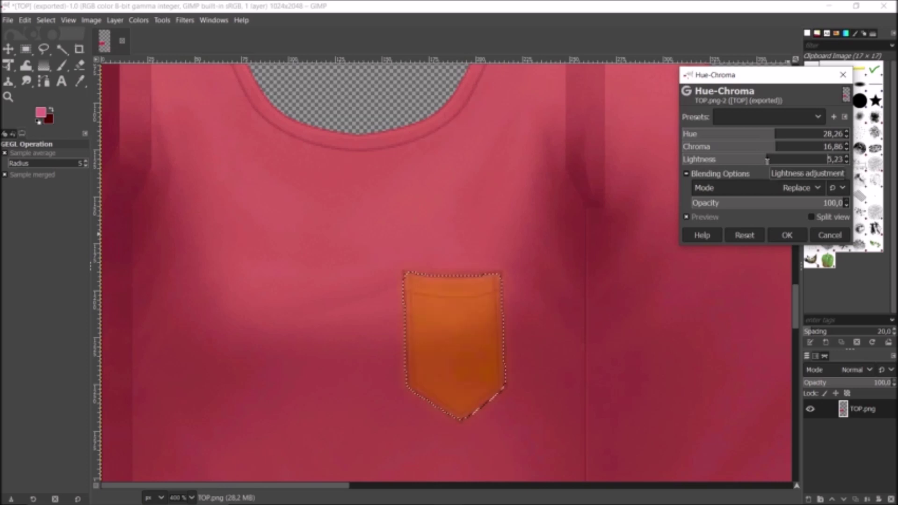
drag(841, 202, 822, 204)
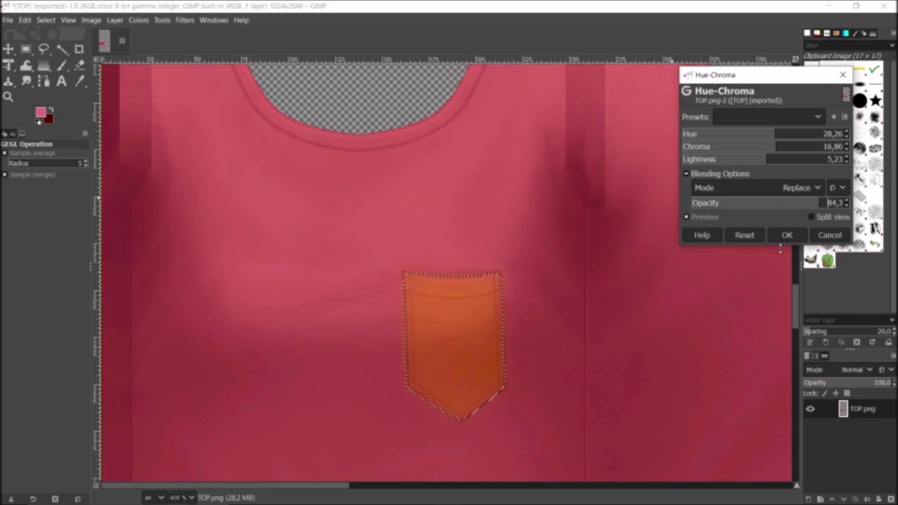
click(787, 235)
- Return the view to 100% zoom and switch to Fuzzy Select
click(185, 498)
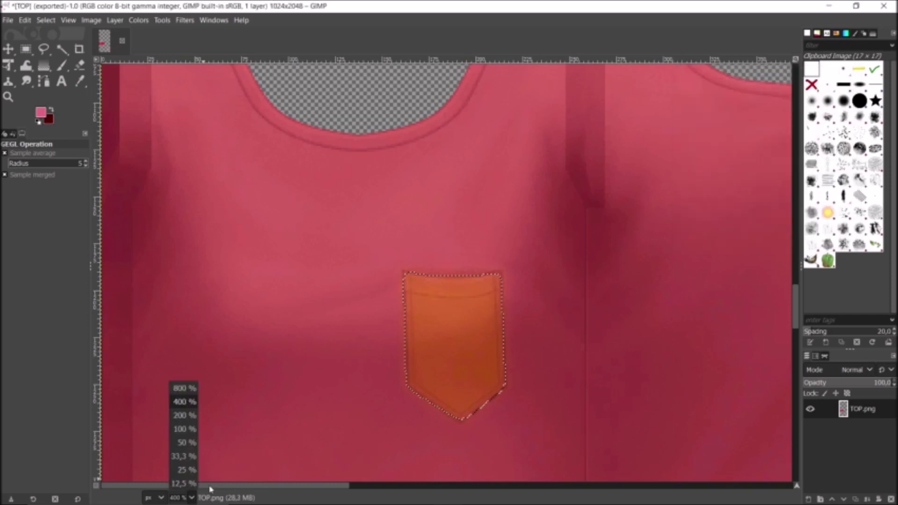
click(182, 429)
key(u)
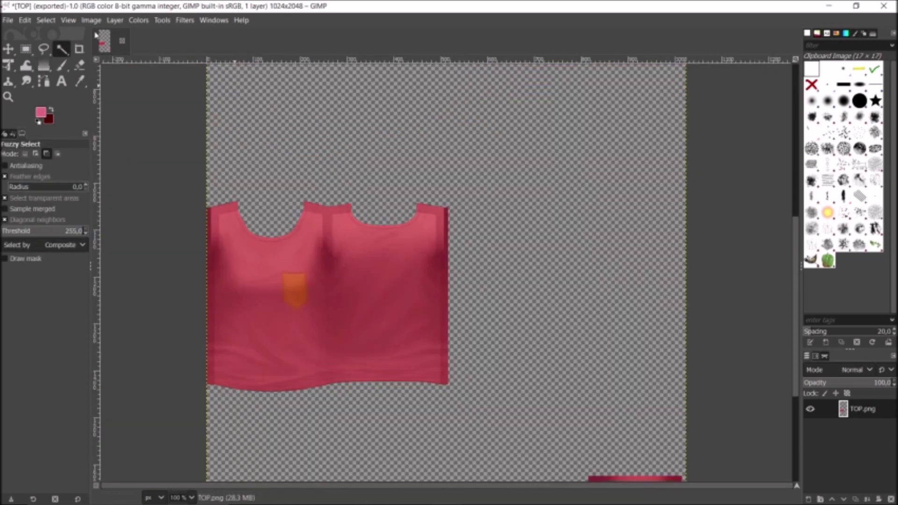
- Export the orange-pocket texture under the new name TOP1.png
click(12, 20)
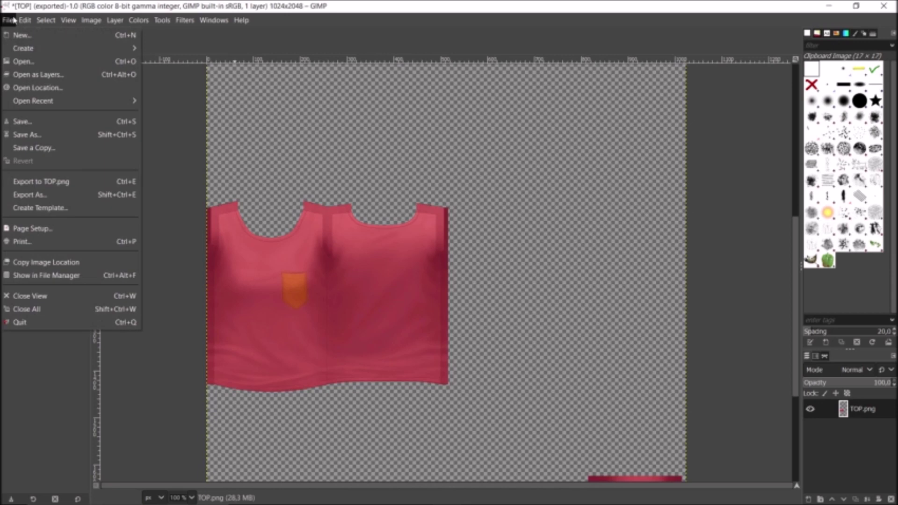
click(36, 196)
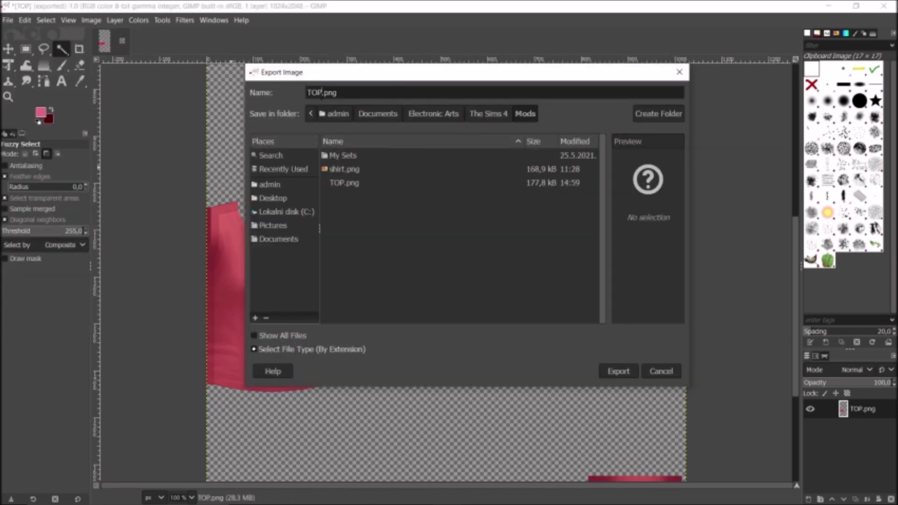
text(1)
click(620, 372)
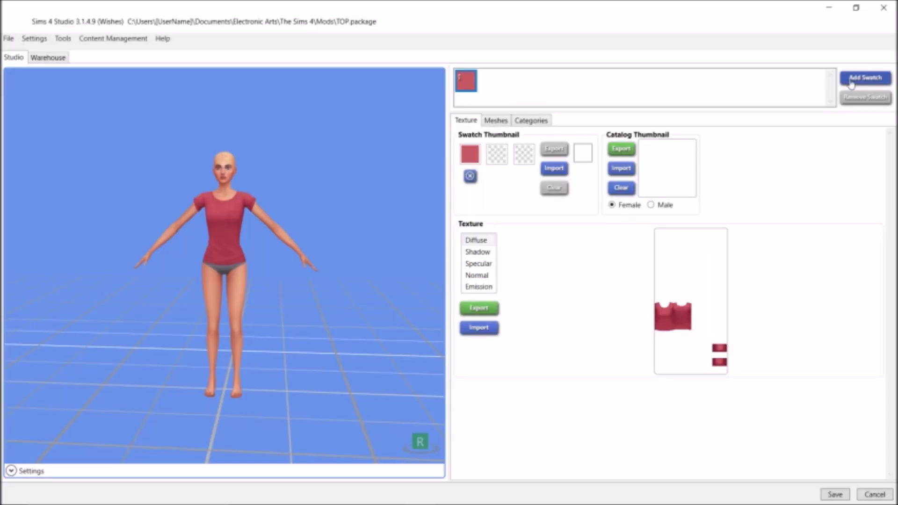
- Add a second swatch using TOP1.png as its orange-pocket texture, then return to GIMP
click(851, 80)
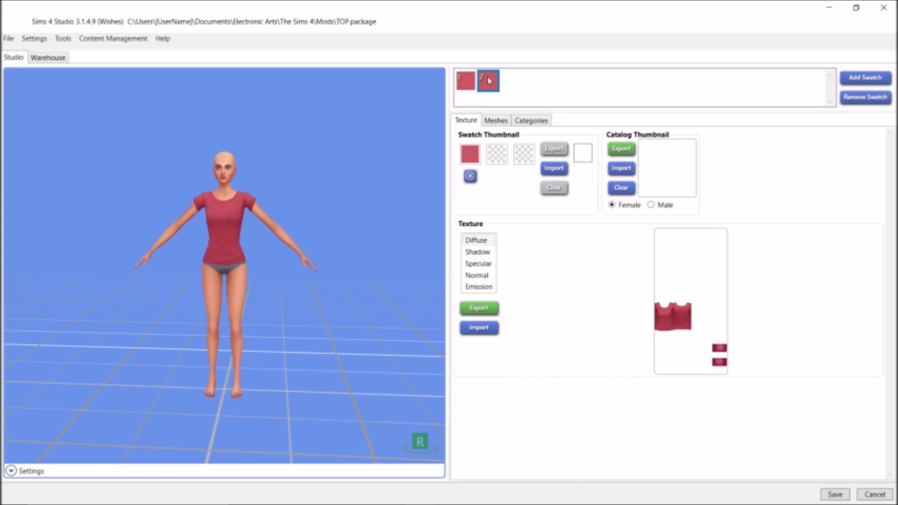
click(482, 329)
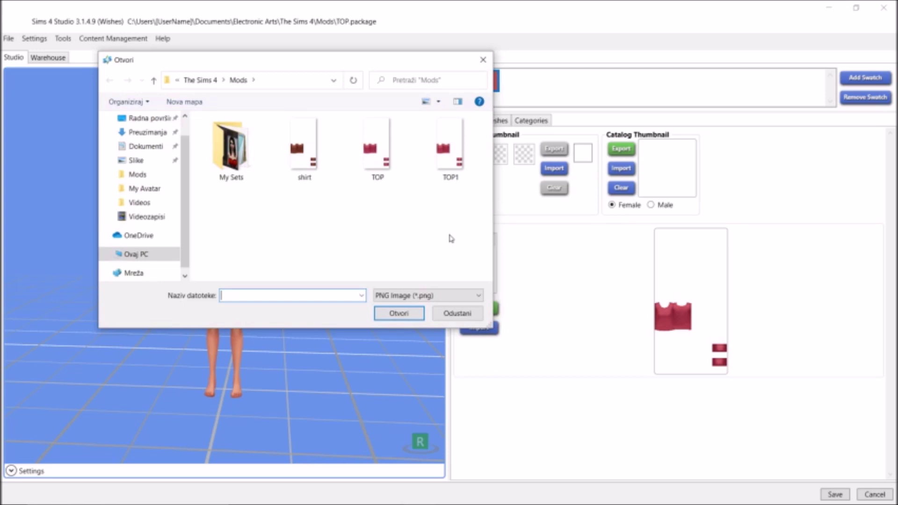
key(Escape)
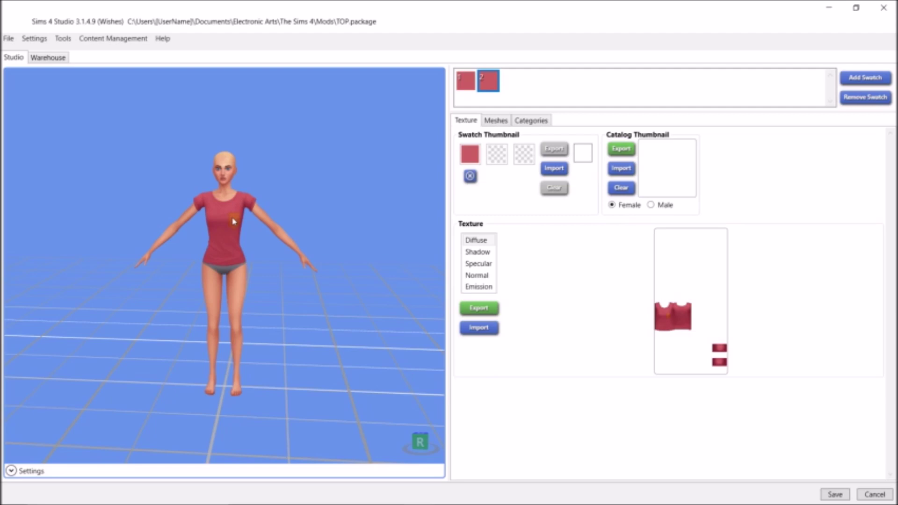
click(445, 500)
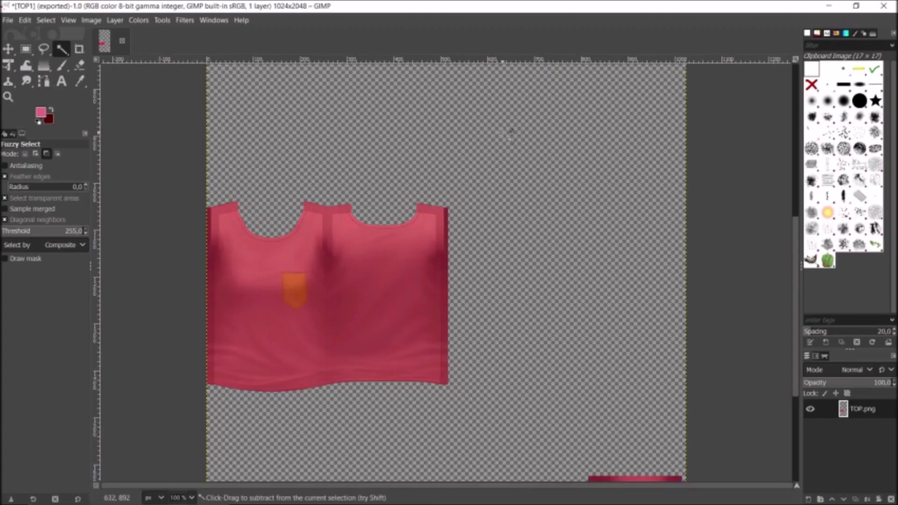
- Undo the orange pocket colour, zoom to 400% on the pocket, and choose Smudge with a hard round brush
key(ctrl+f)
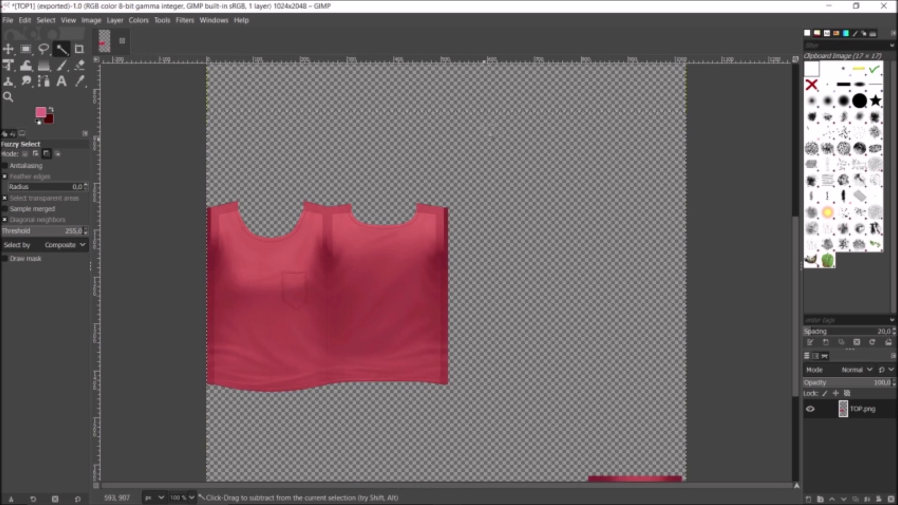
click(192, 497)
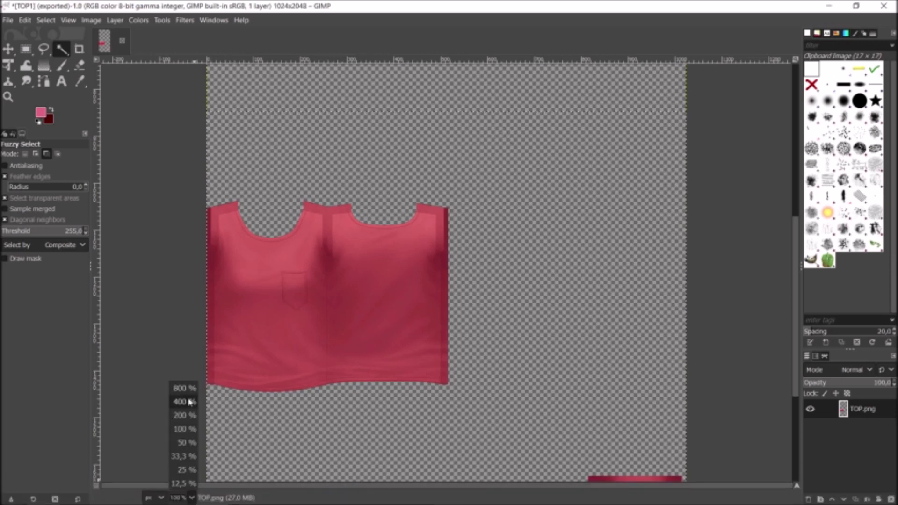
click(183, 402)
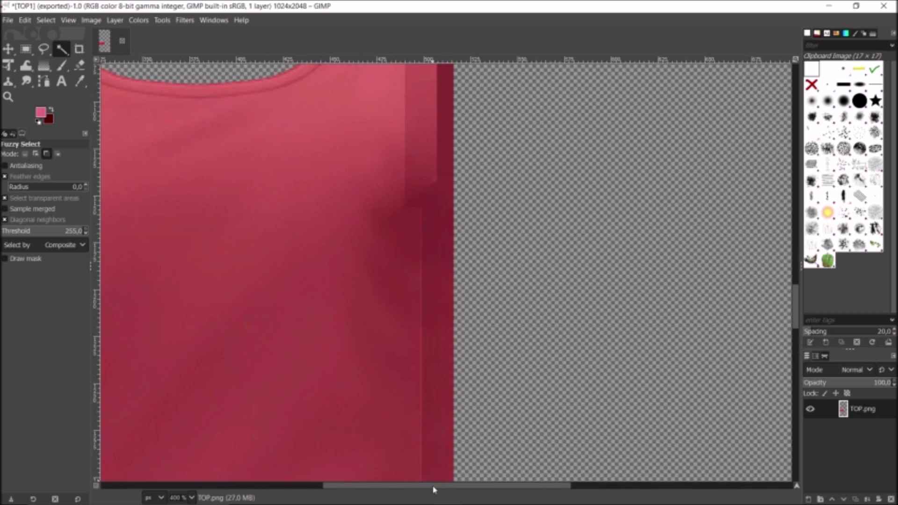
drag(434, 487, 214, 487)
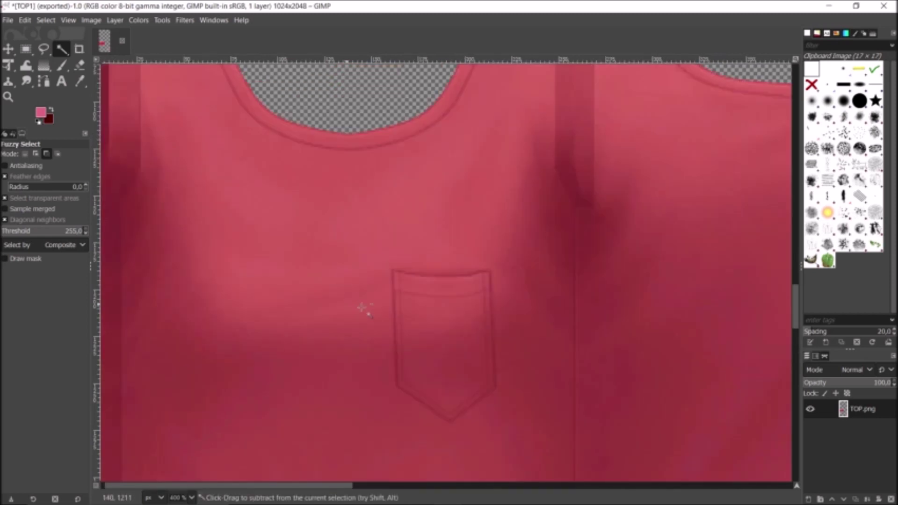
click(27, 81)
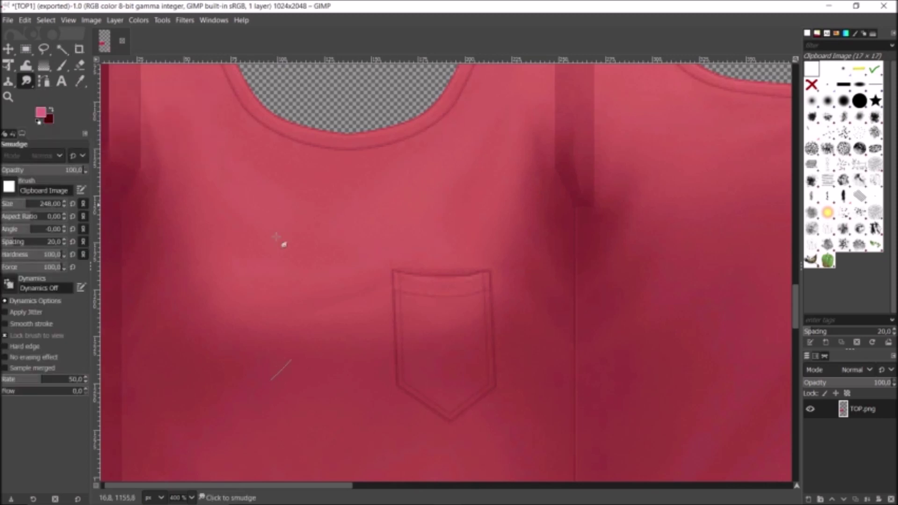
click(860, 100)
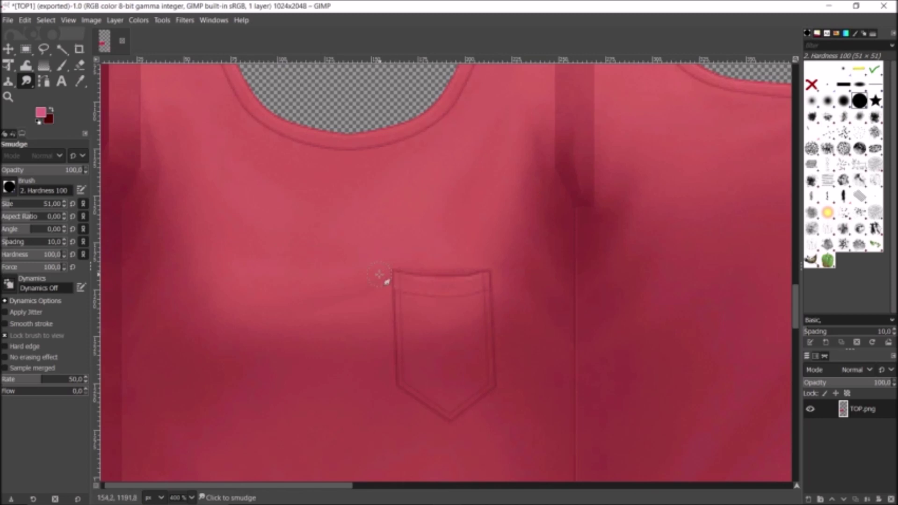
- Enlarge the smudge brush to 60 and smear away the pocket's top, side and bottom edges
key(bracketright)
key(bracketright)
key(bracketright)
key(bracketright)
key(bracketright)
key(bracketright)
key(bracketright)
key(bracketright)
key(bracketright)
drag(395, 274, 395, 290)
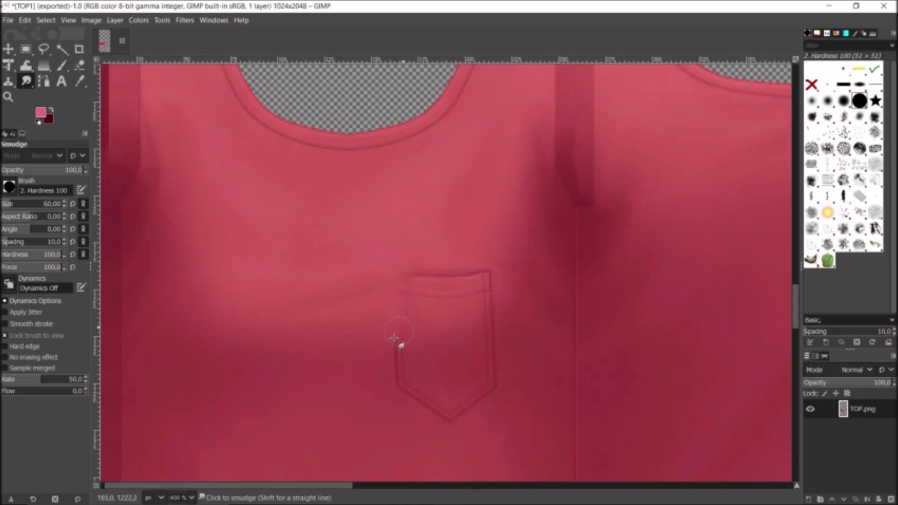
mouse_move(394, 338)
mouse_down()
mouse_move(406, 372)
mouse_move(394, 392)
mouse_move(415, 380)
mouse_move(409, 307)
mouse_move(424, 312)
mouse_move(436, 292)
mouse_move(481, 326)
mouse_up()
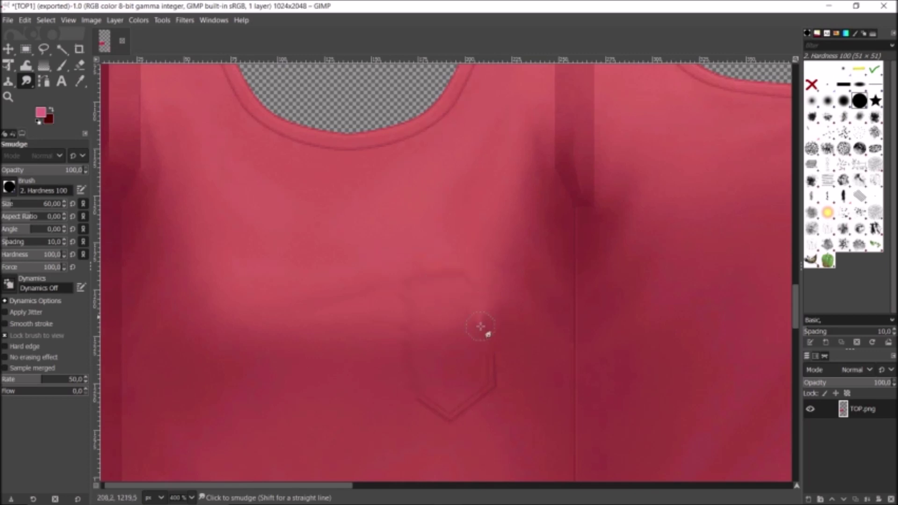
mouse_move(481, 327)
mouse_down()
mouse_move(419, 408)
mouse_move(412, 378)
mouse_up()
drag(425, 274, 482, 281)
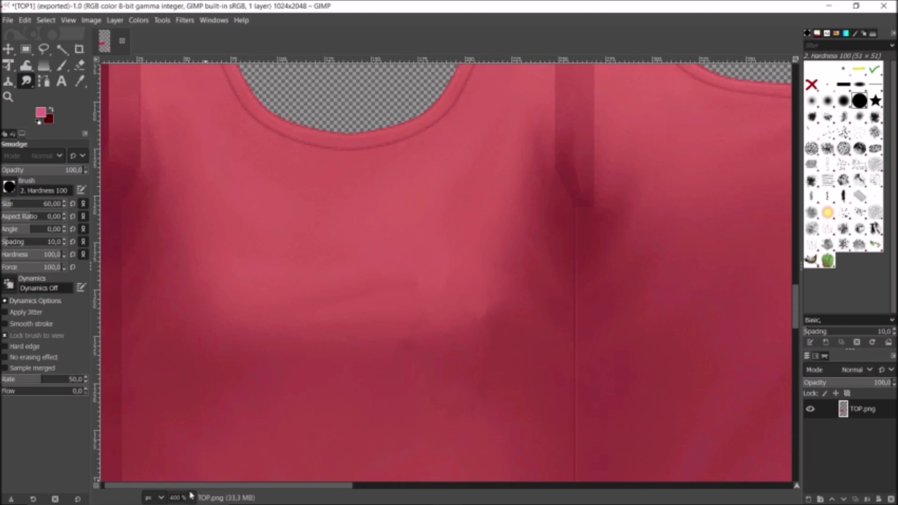
- View the texture at 100% and export it to the Mods folder as TOP2.png
key(1)
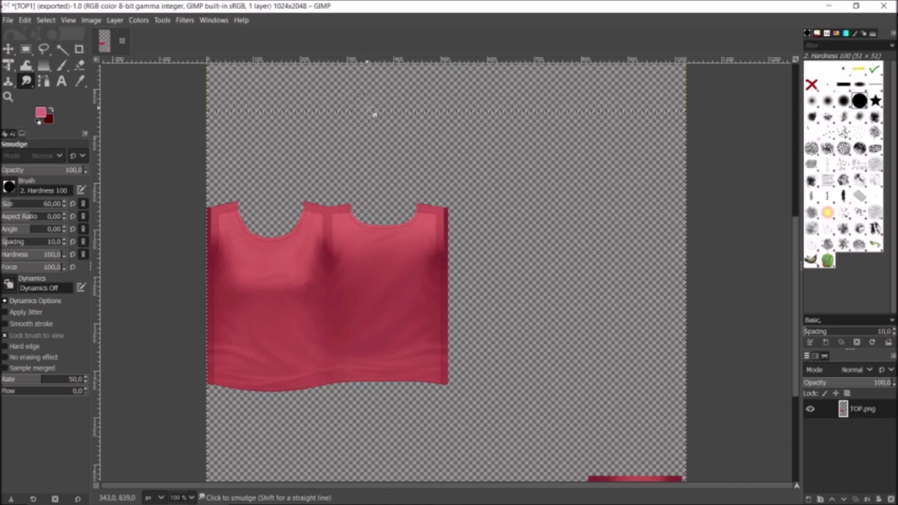
key(ctrl+shift+e)
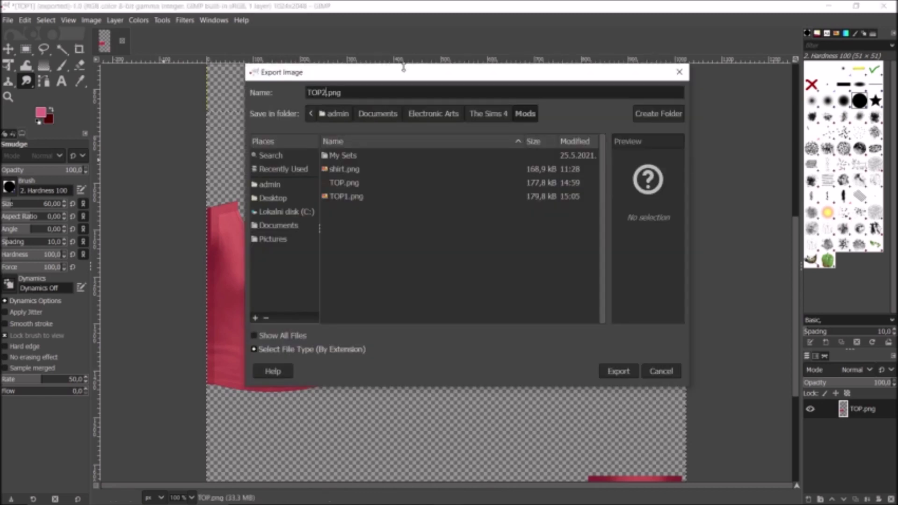
click(619, 372)
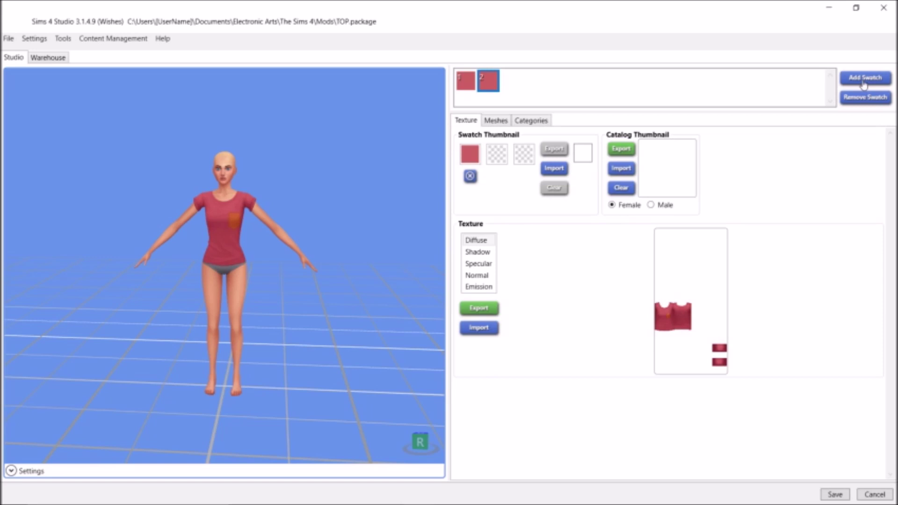
- Add a third swatch with the TOP2.png texture and save the TOP package
click(864, 80)
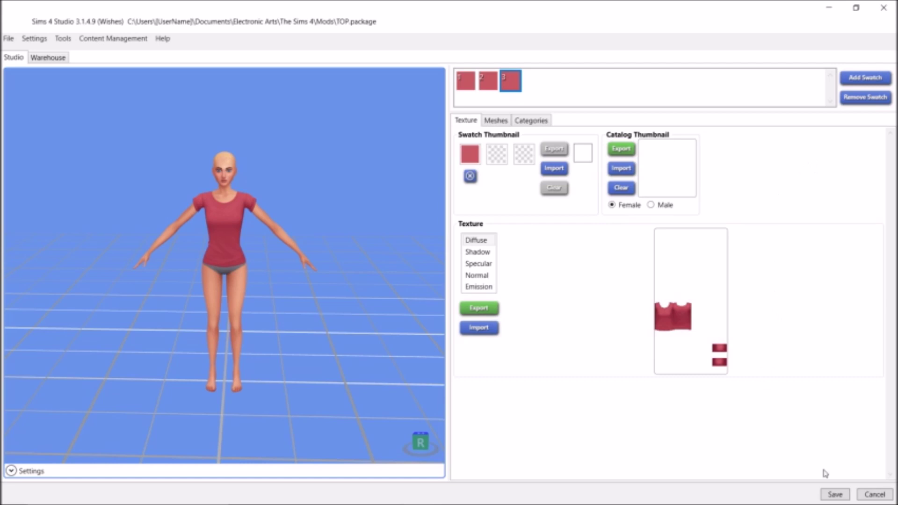
click(836, 495)
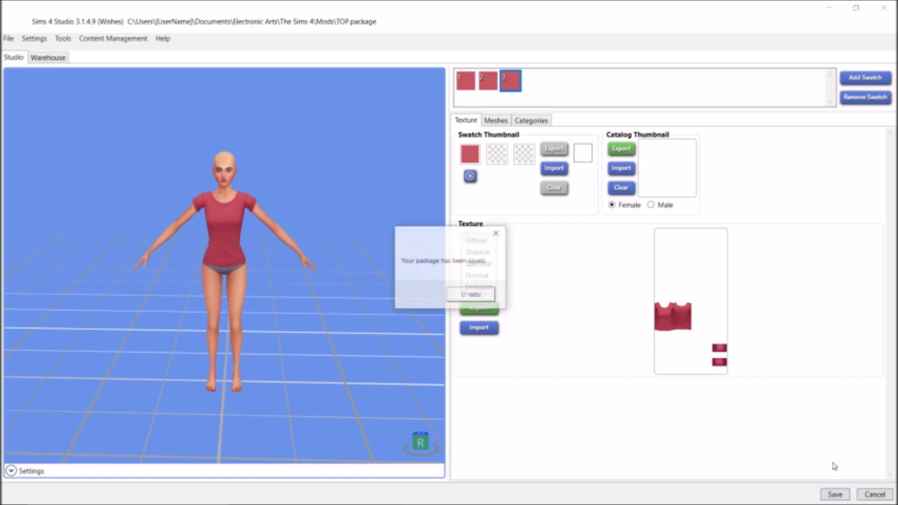
click(470, 300)
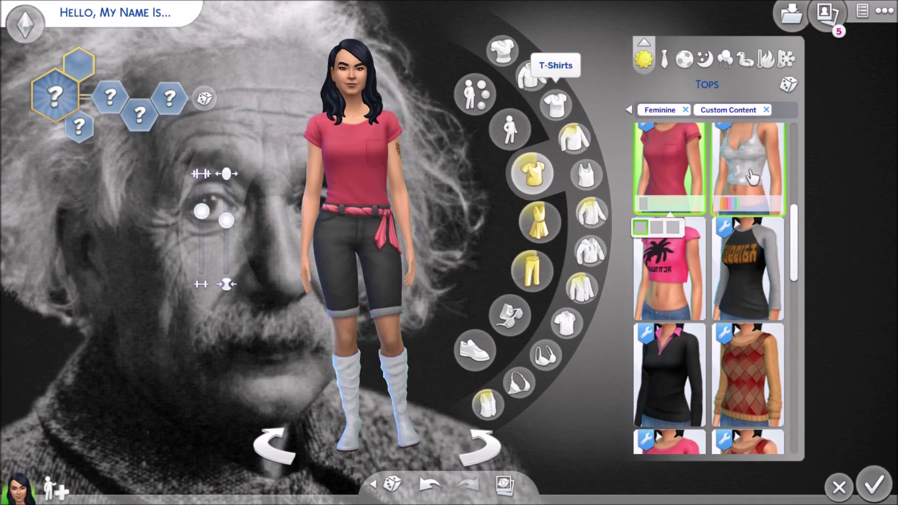
- Try the orange-pocket and pocketless swatches on the sim, then go back to plain pink
click(656, 228)
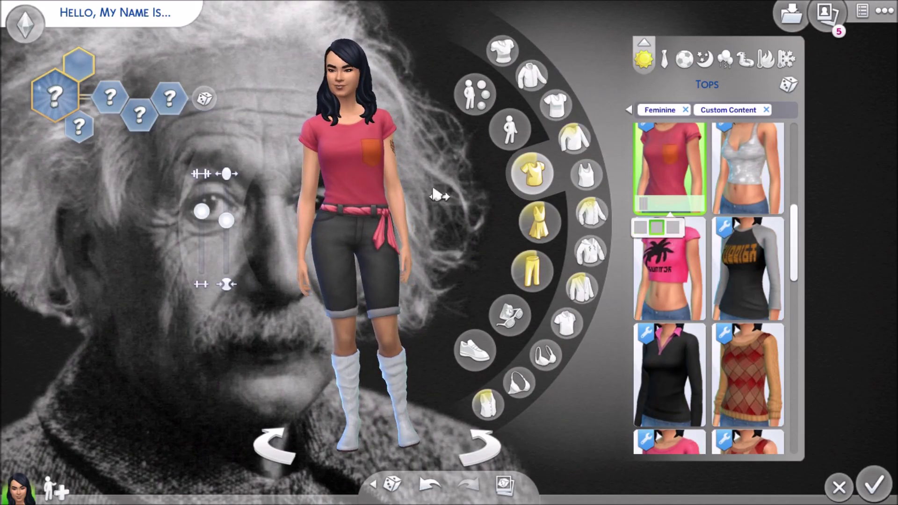
drag(393, 192, 377, 166)
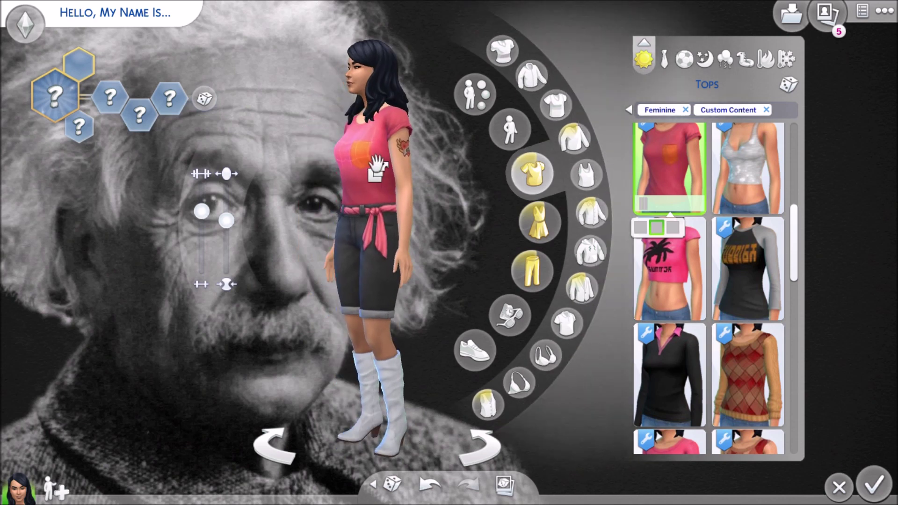
click(673, 227)
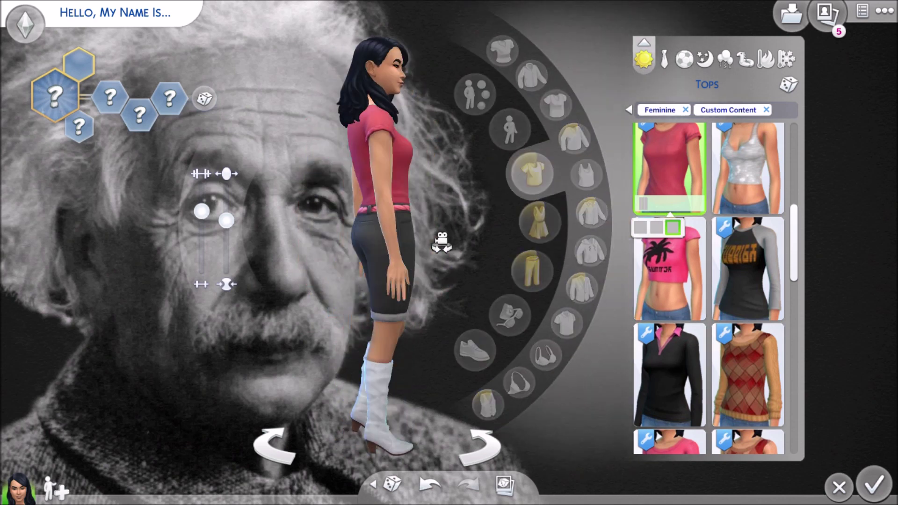
click(641, 228)
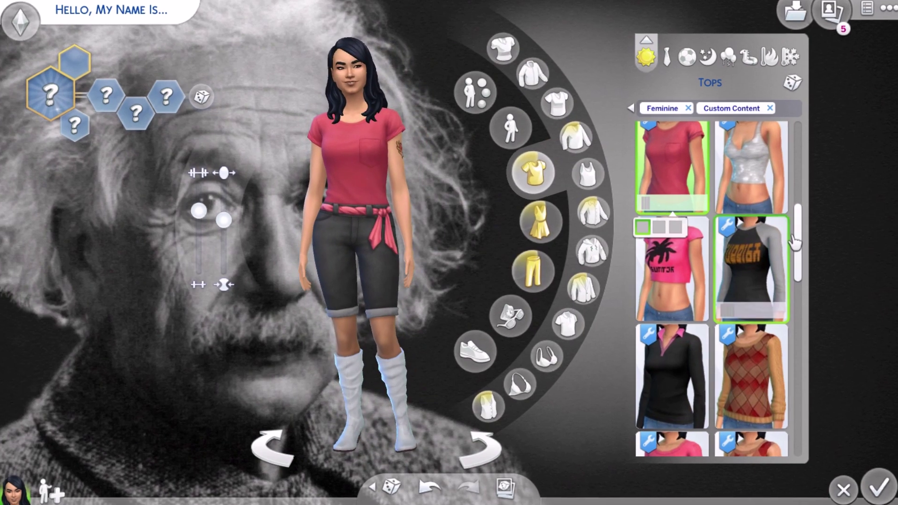
scroll(838, 260, up, 4)
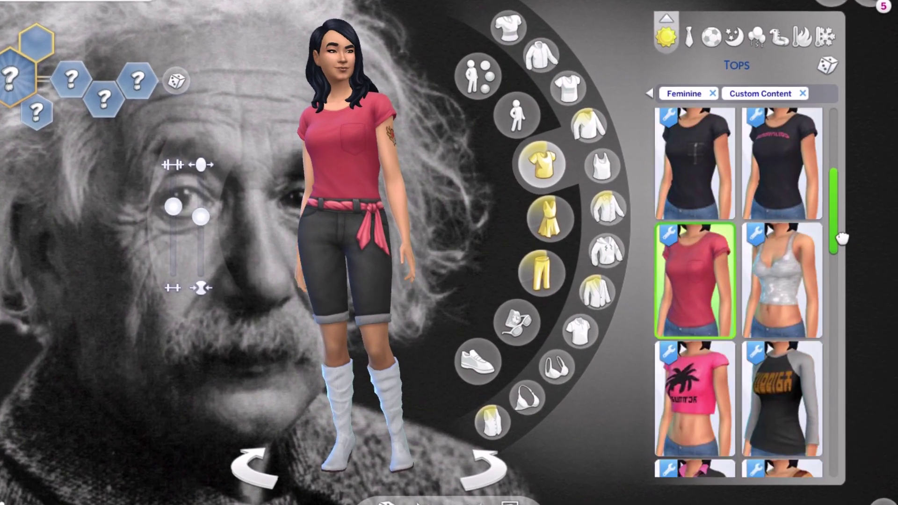